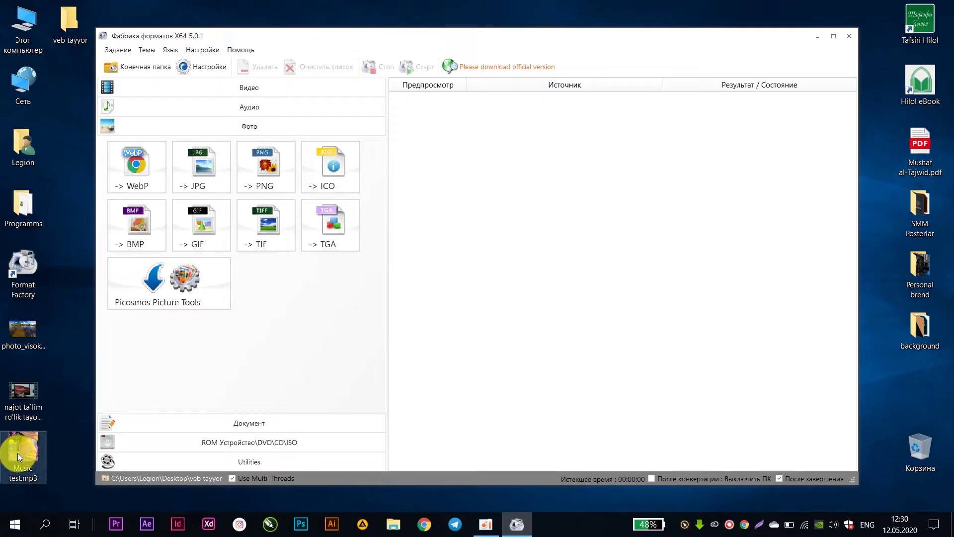
# Look through the conversion options offered for video, audio, photo, document and disc files, ending on the video formats
pyautogui.moveTo(432, 38); pyautogui.dragTo(520, 43)
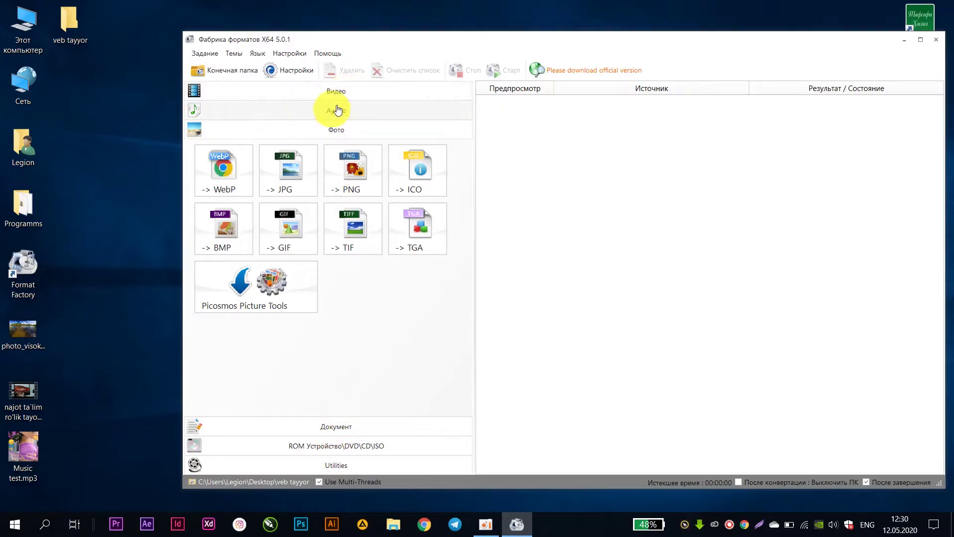
pyautogui.click(346, 93)
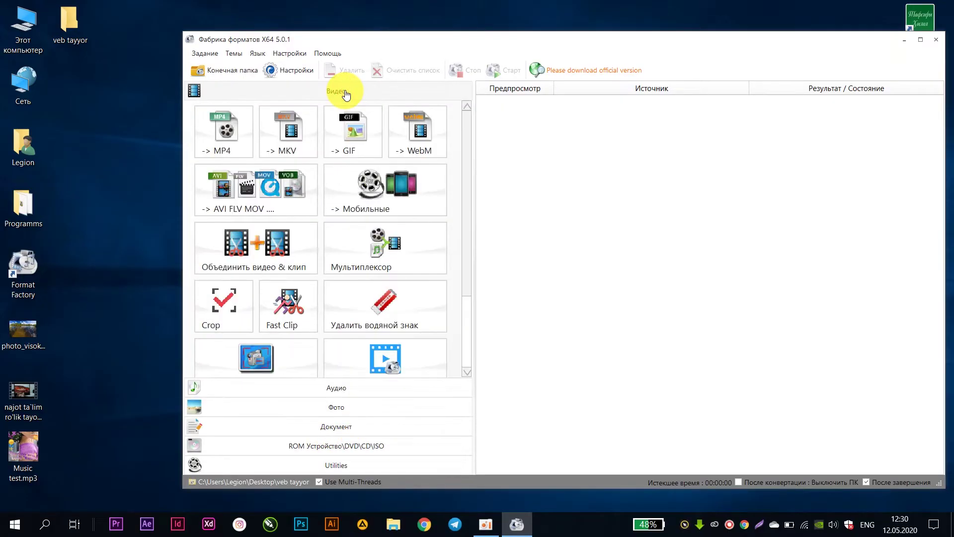
pyautogui.click(338, 393)
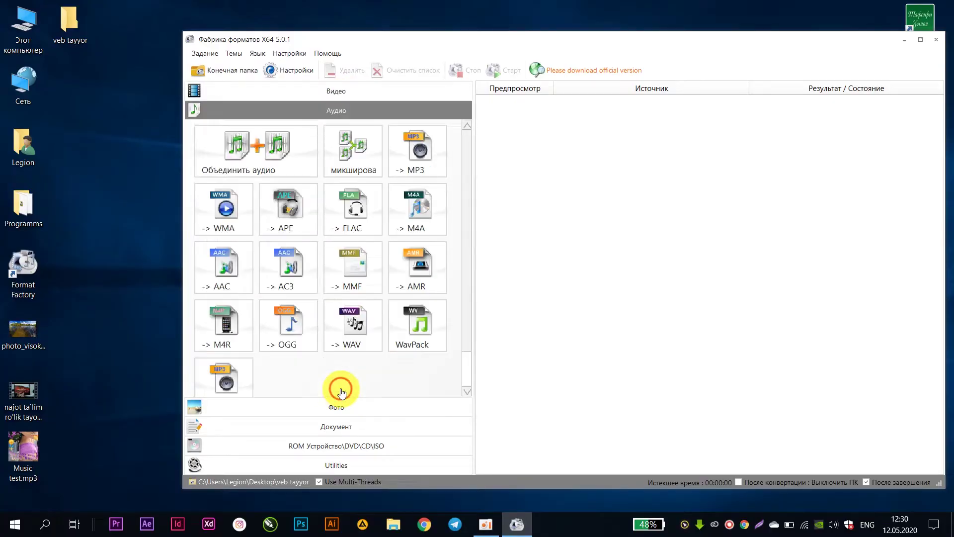
pyautogui.click(349, 406)
pyautogui.click(340, 426)
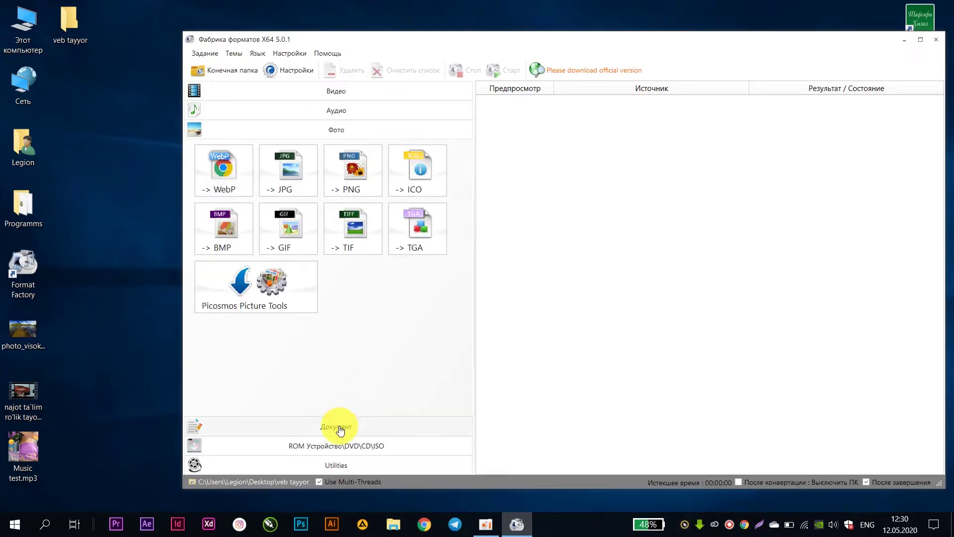
pyautogui.click(338, 443)
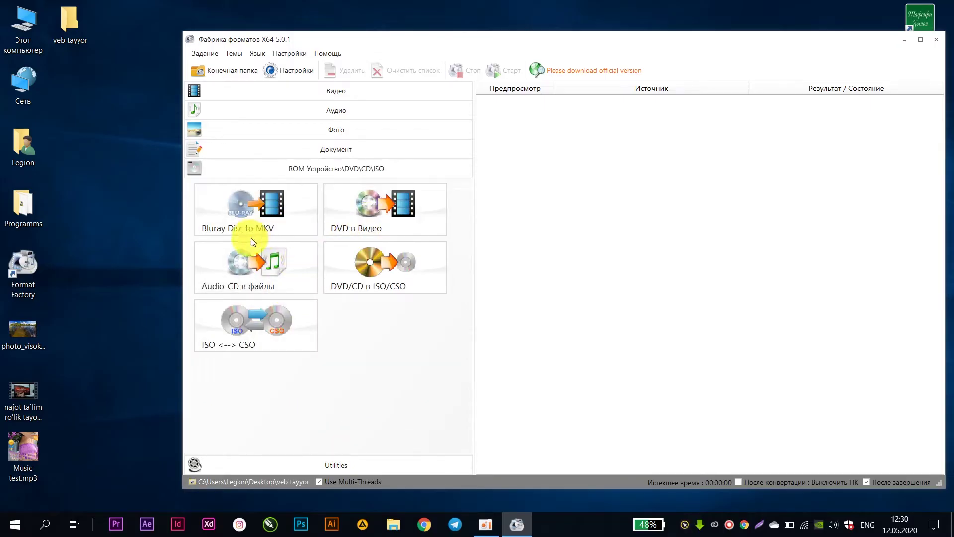
pyautogui.click(316, 94)
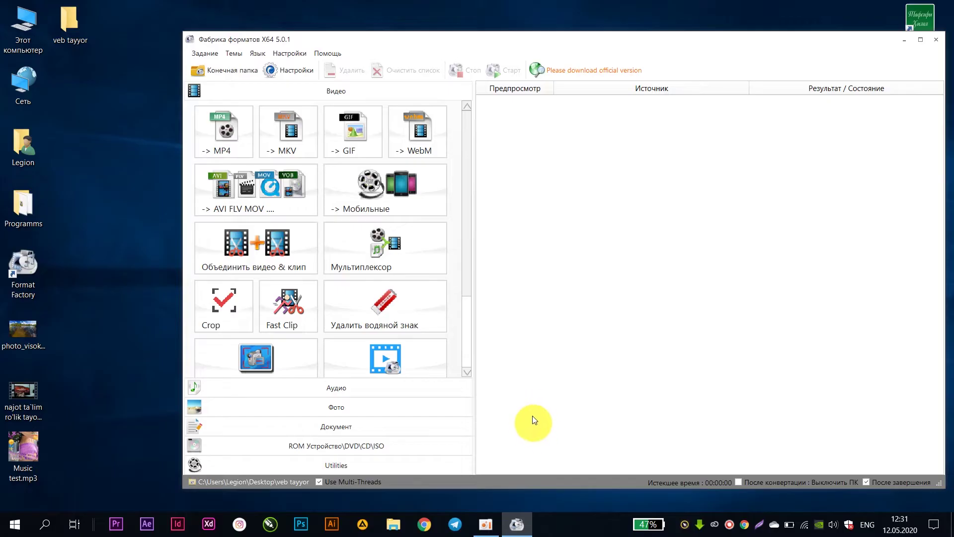
# Load the desktop video najot ta`lim ro'lik tayor1.mp4 for MP4 conversion and set its profile to AVC 720p
pyautogui.moveTo(23, 394); pyautogui.dragTo(606, 235)
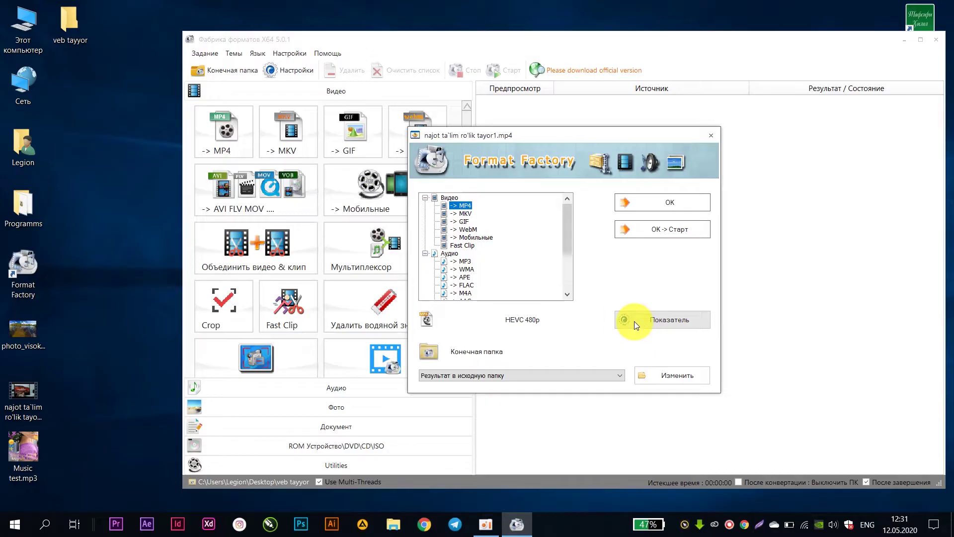
pyautogui.click(653, 326)
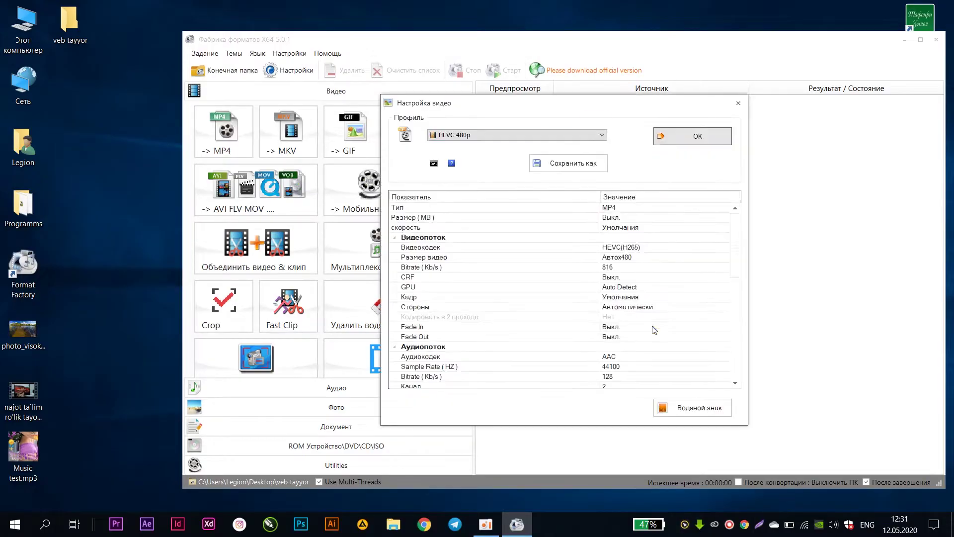
pyautogui.click(598, 132)
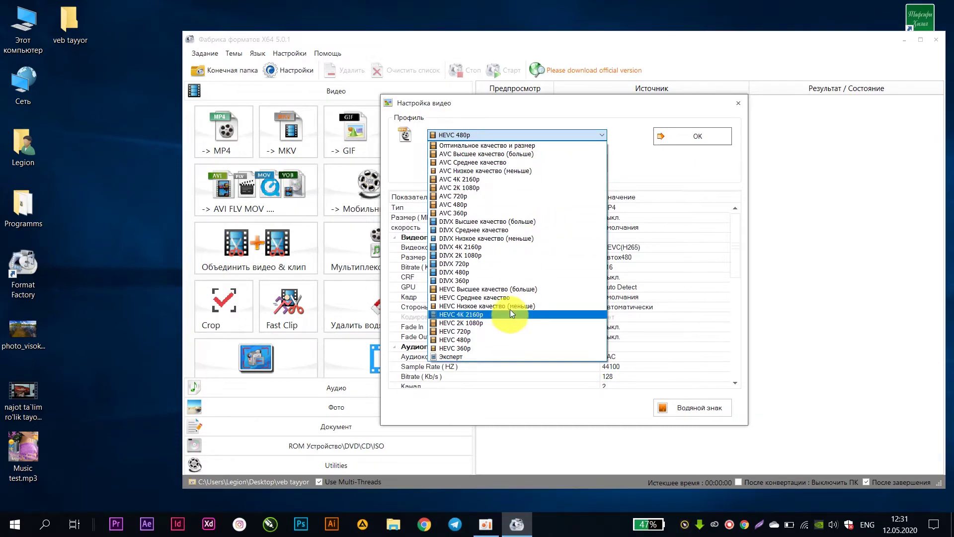
pyautogui.click(481, 198)
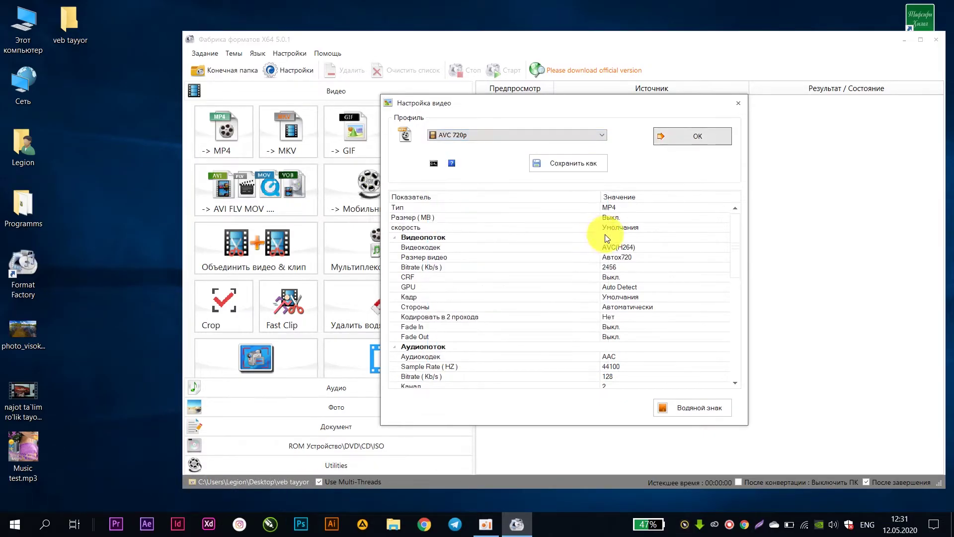
pyautogui.click(688, 132)
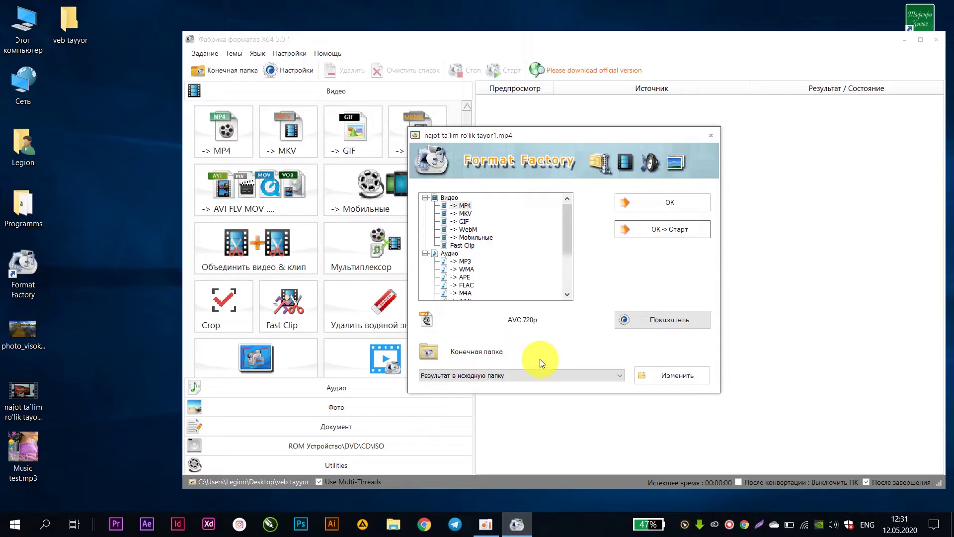
# Set the Desktop as the destination folder and run the video's MP4 conversion
pyautogui.click(648, 380)
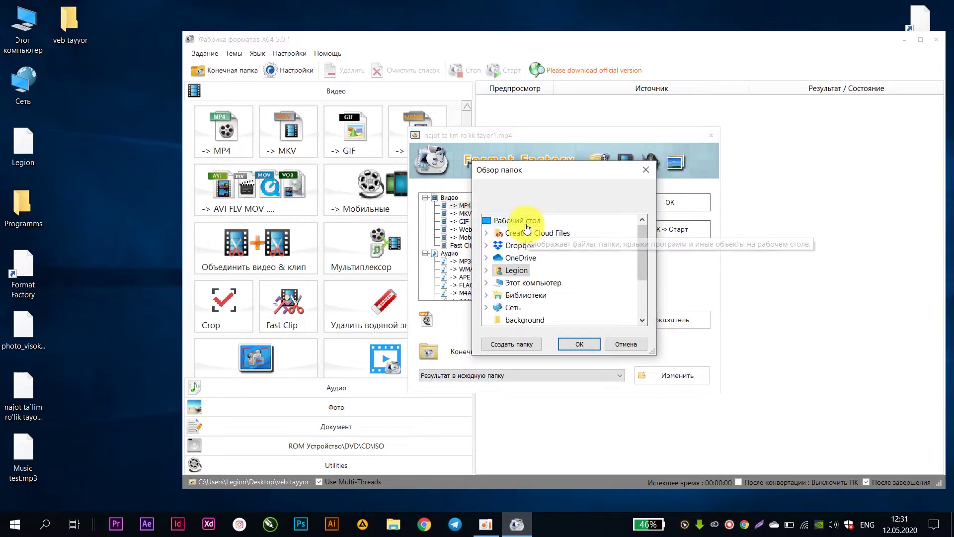
pyautogui.click(525, 220)
pyautogui.click(569, 348)
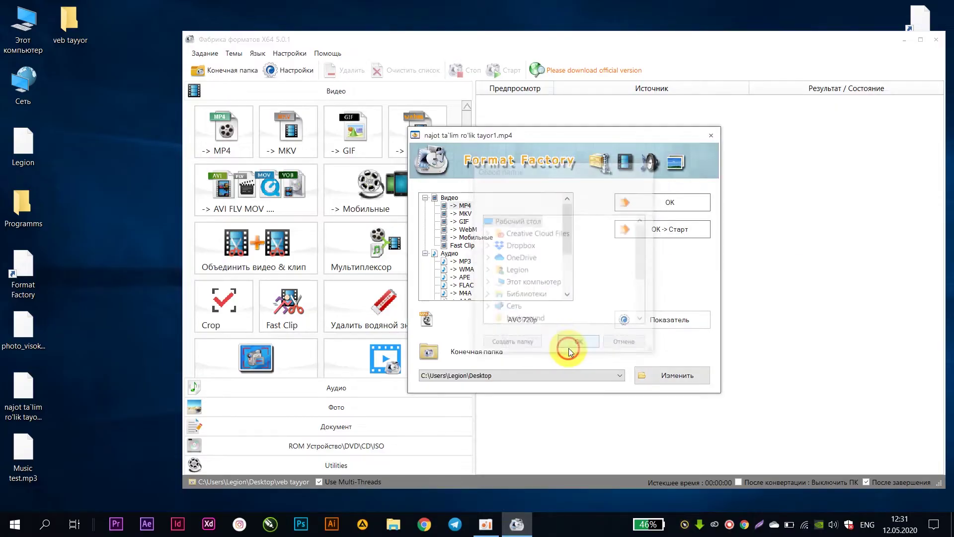
pyautogui.click(665, 202)
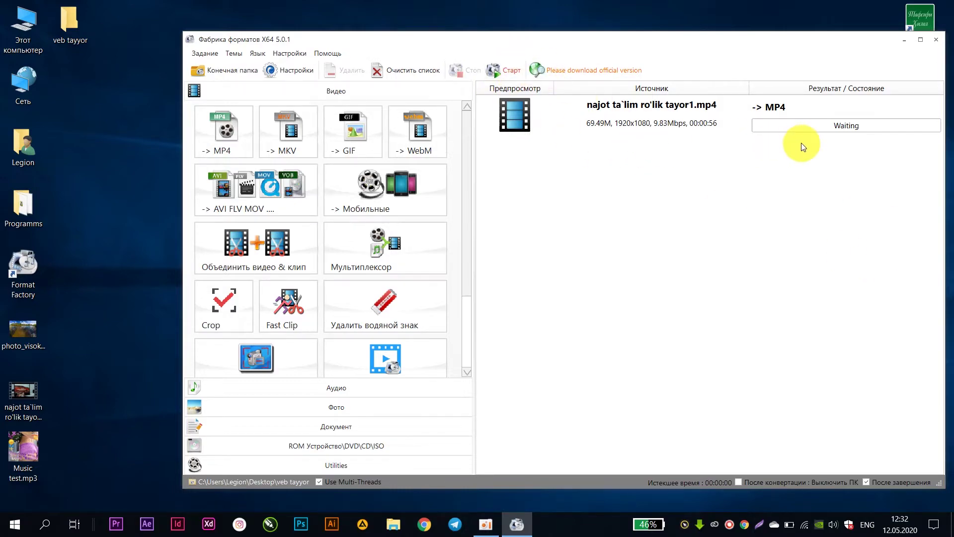
pyautogui.click(502, 65)
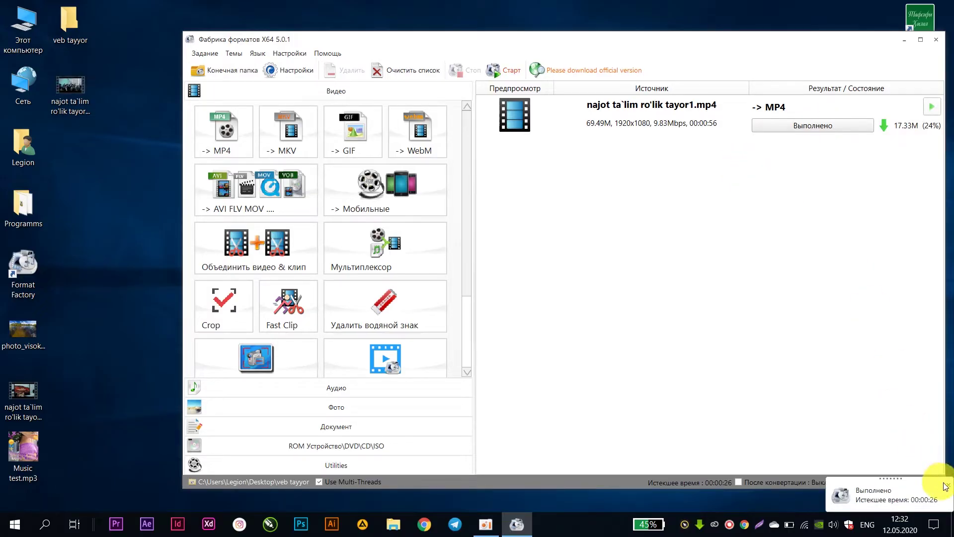
pyautogui.click(948, 485)
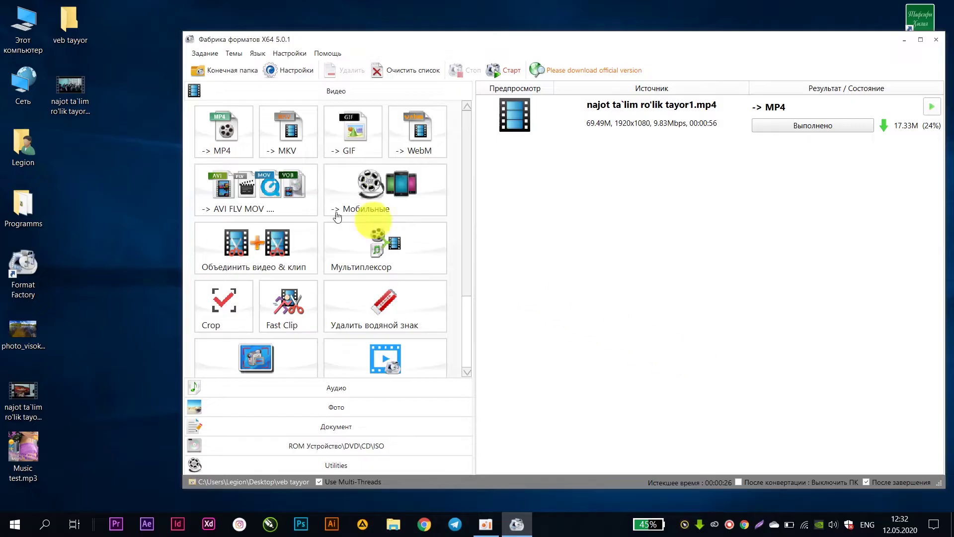
# Play the converted video from the desktop to check its quality, and close the player
pyautogui.click(79, 100)
pyautogui.rightClick(79, 100)
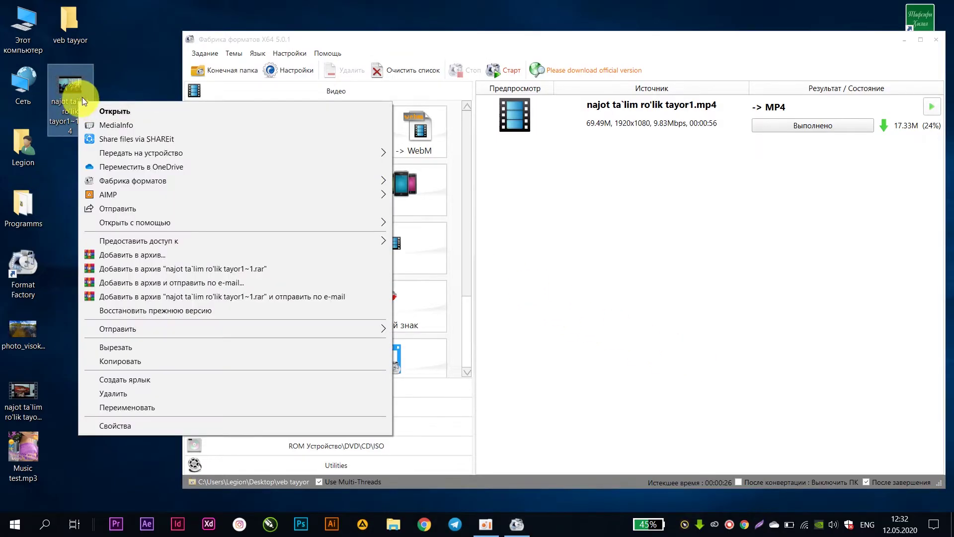
pyautogui.click(114, 65)
pyautogui.doubleClick(82, 97)
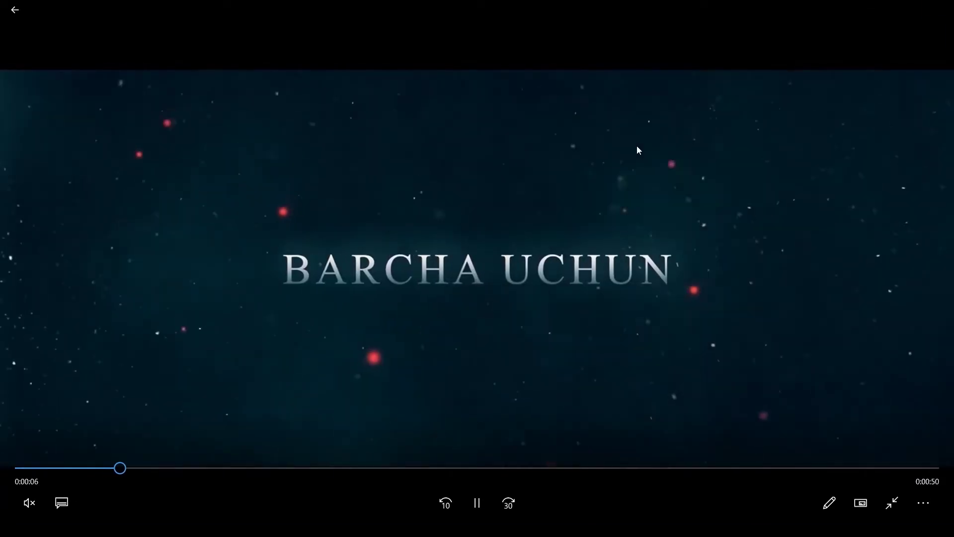
pyautogui.doubleClick(653, 145)
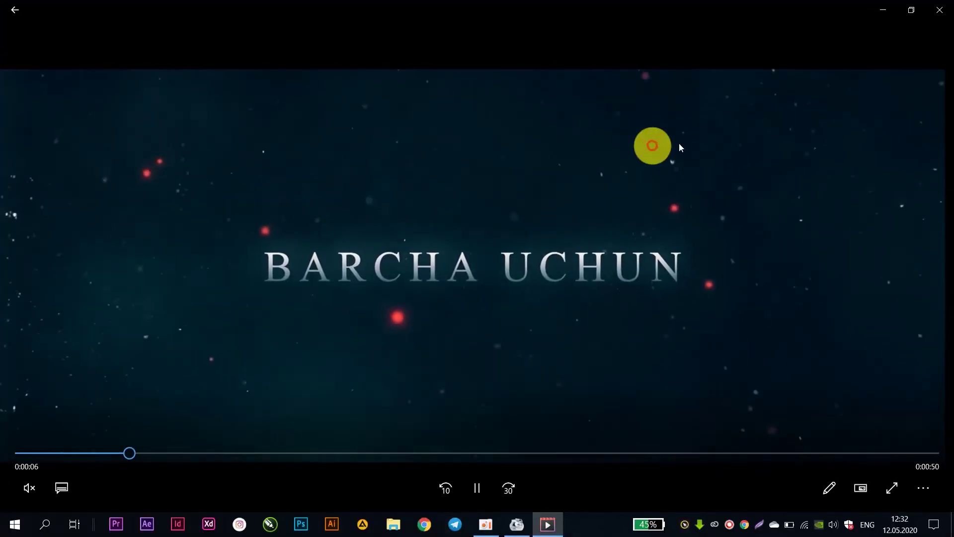
pyautogui.click(939, 10)
# Check the converted video's file size in its properties
pyautogui.click(69, 99)
pyautogui.rightClick(68, 97)
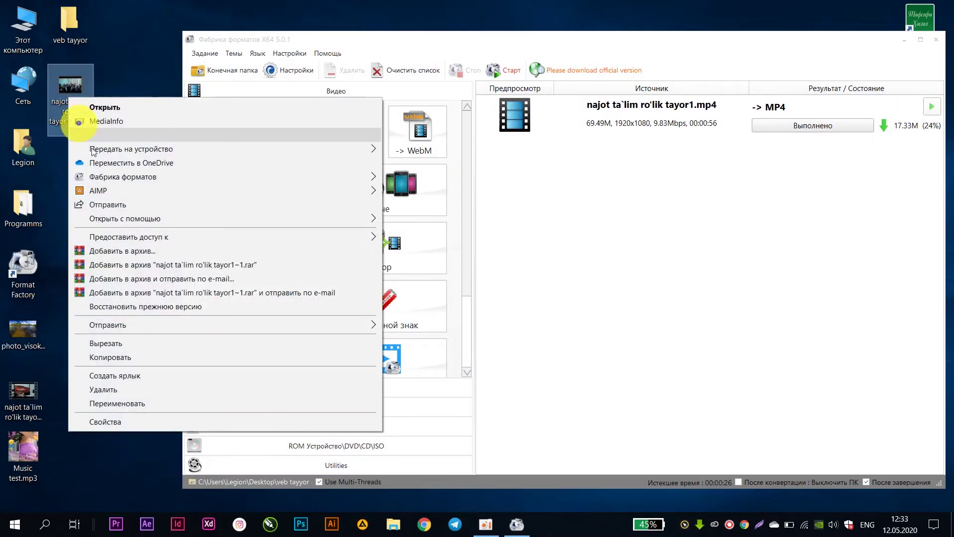
pyautogui.click(107, 419)
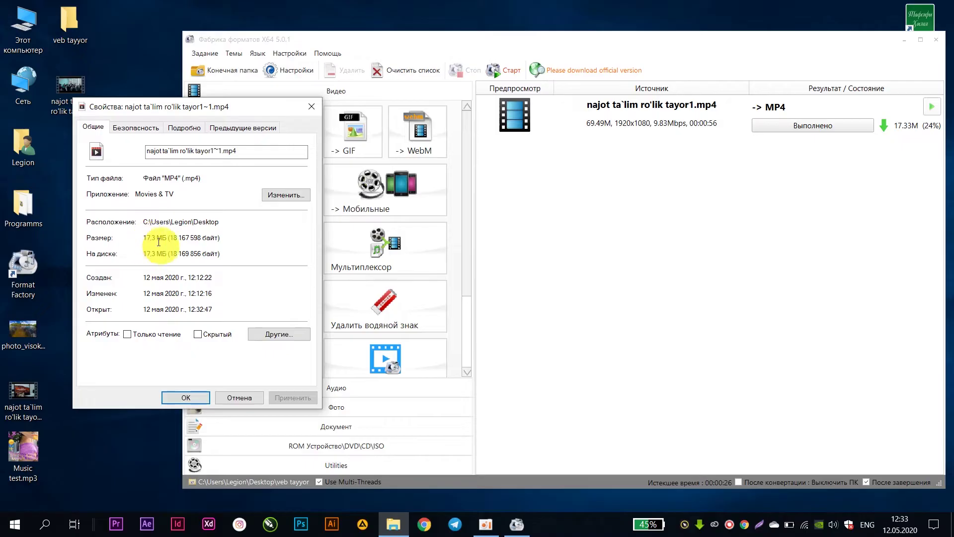
pyautogui.click(225, 398)
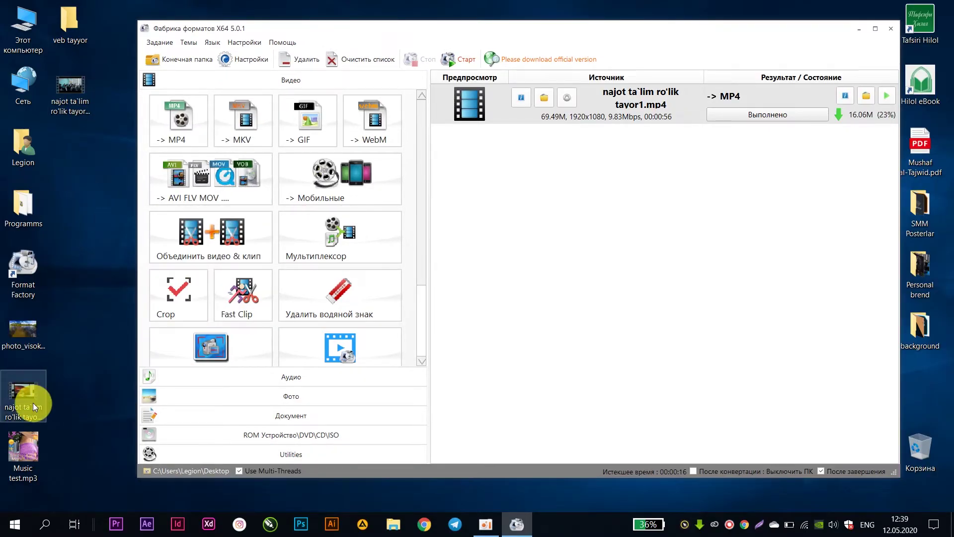
# Load the original desktop video again for conversion to MP3 with the Высшее качество audio profile
pyautogui.moveTo(30, 400); pyautogui.dragTo(577, 205)
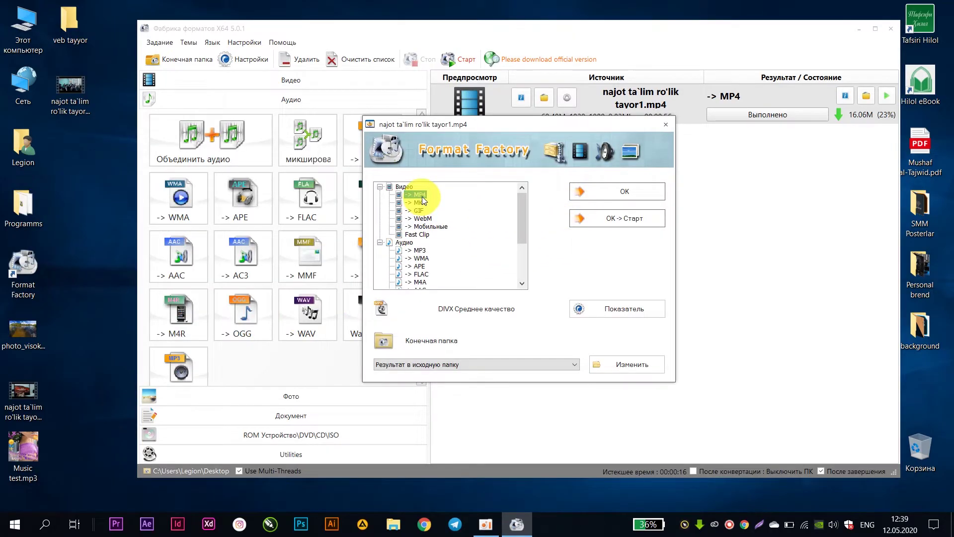
pyautogui.click(420, 251)
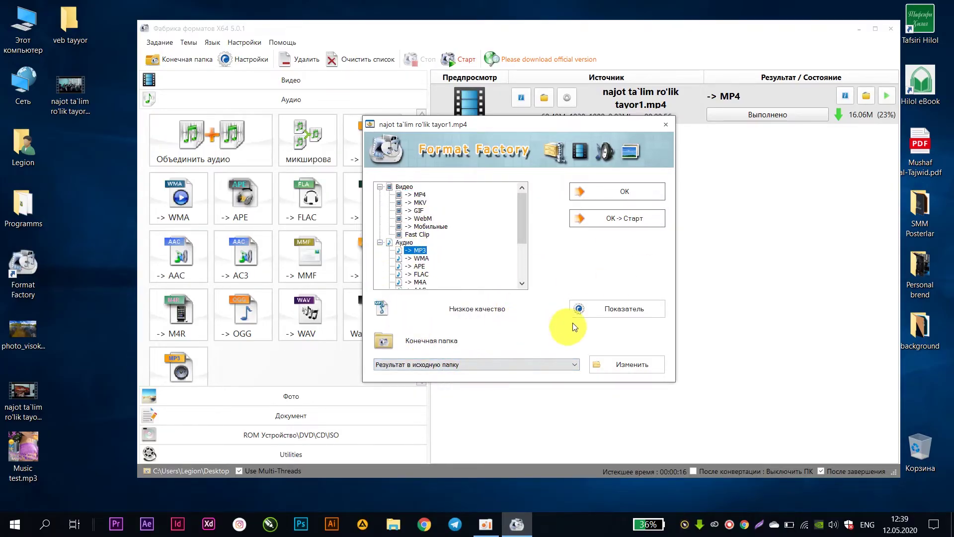
pyautogui.click(589, 309)
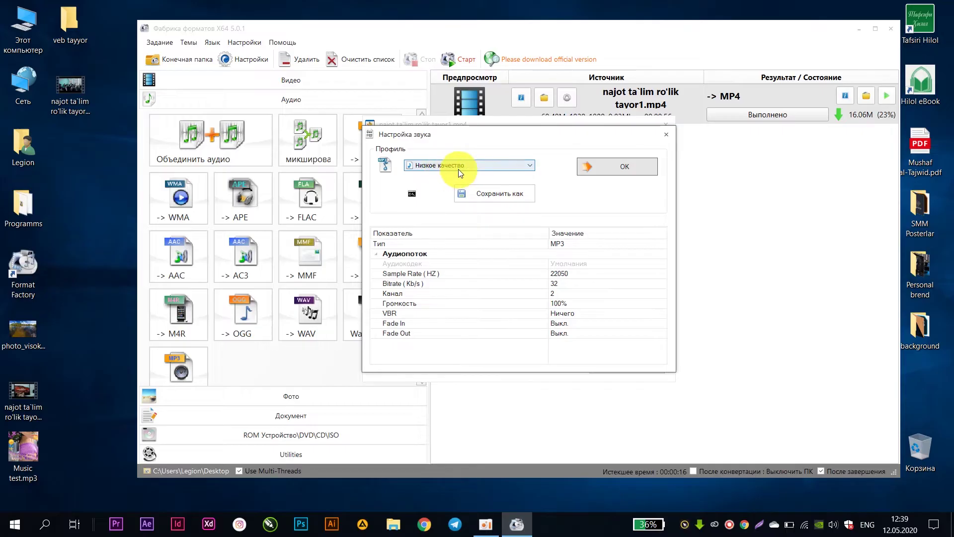
pyautogui.click(458, 168)
pyautogui.click(459, 175)
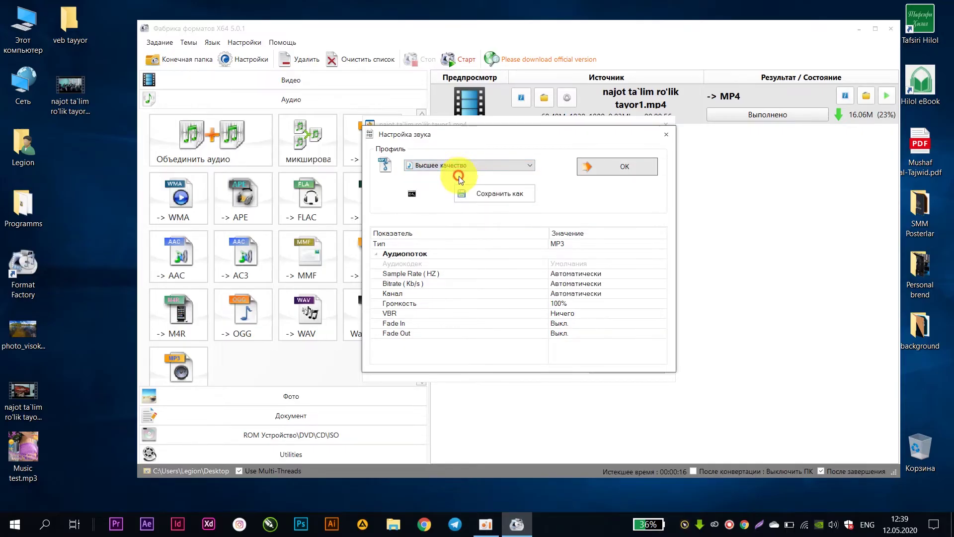
pyautogui.click(604, 172)
# Run the MP3 conversion and play the resulting audio file from the desktop
pyautogui.click(587, 197)
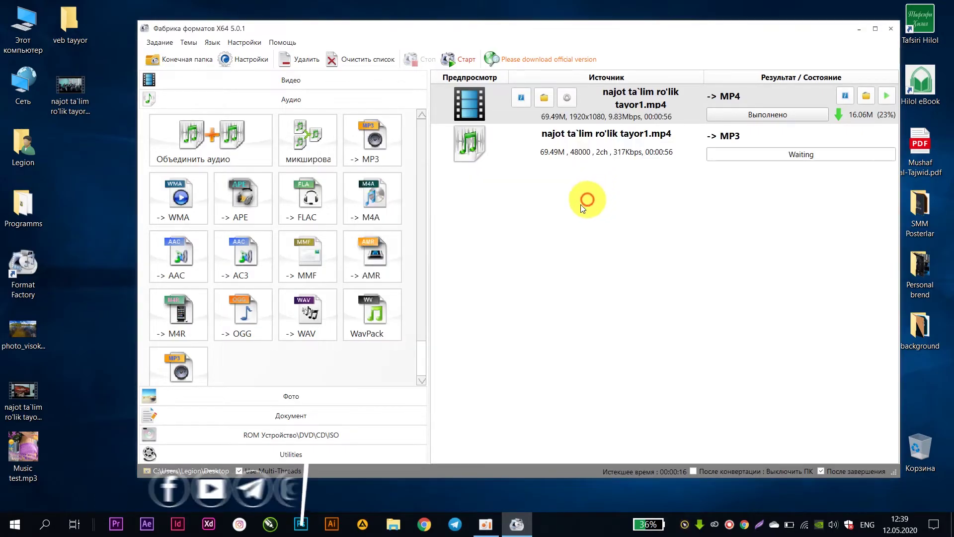
pyautogui.click(461, 63)
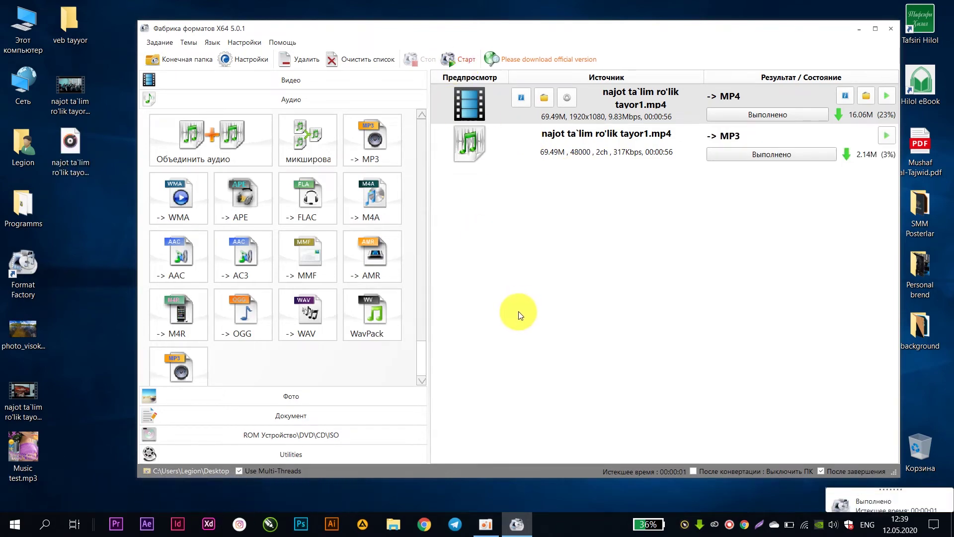
pyautogui.doubleClick(74, 153)
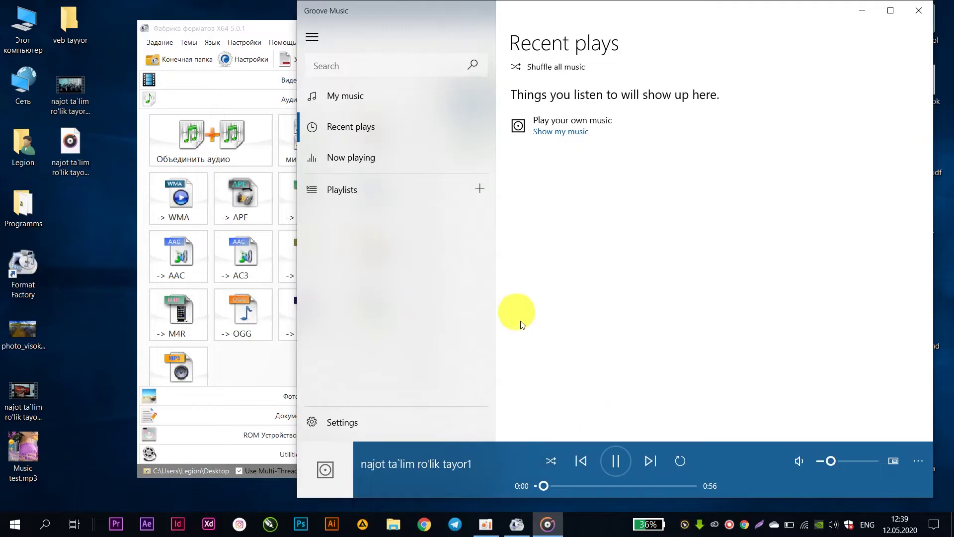
pyautogui.click(918, 15)
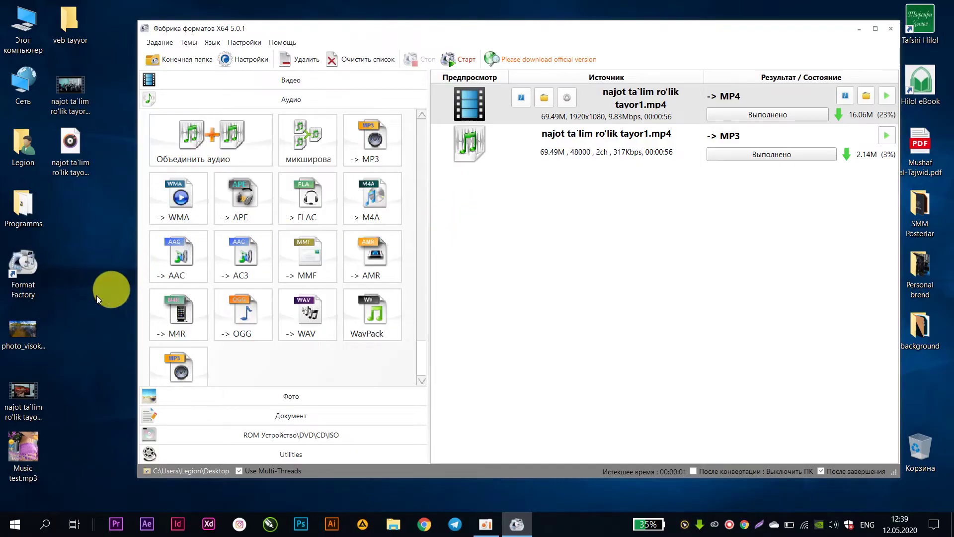
# View the desktop photo photo_visokogo_razresheniya.jpg and check its file size in the properties
pyautogui.click(15, 341)
pyautogui.doubleClick(15, 341)
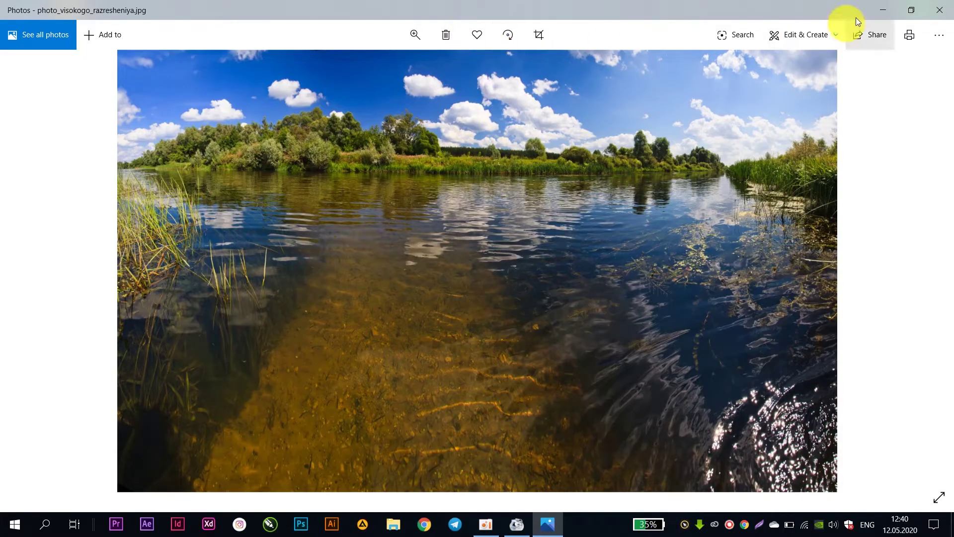
pyautogui.click(939, 10)
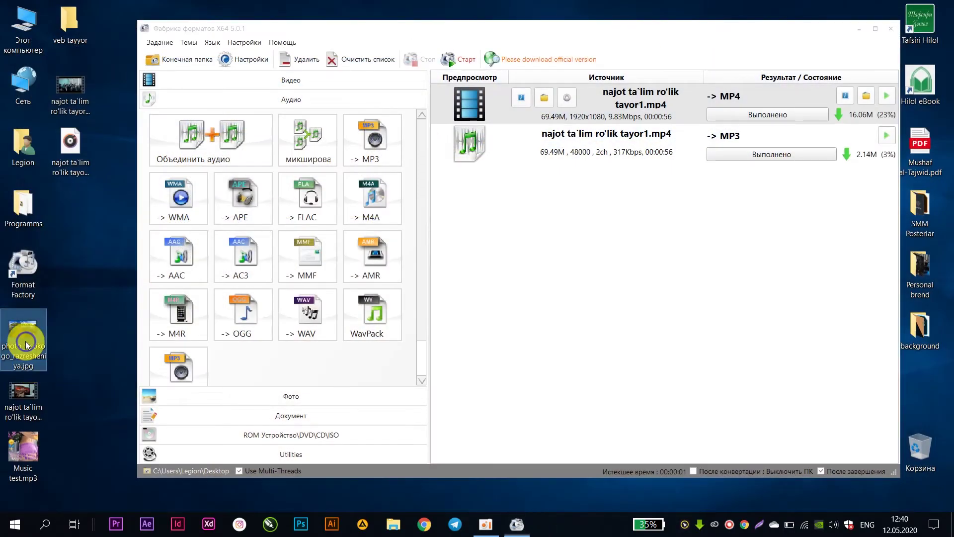
pyautogui.rightClick(25, 341)
pyautogui.click(75, 499)
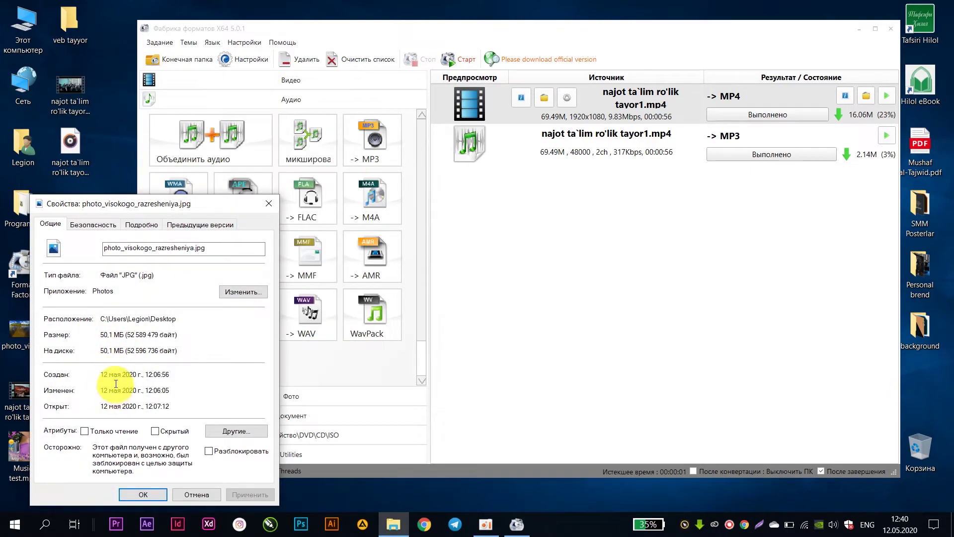
pyautogui.click(186, 496)
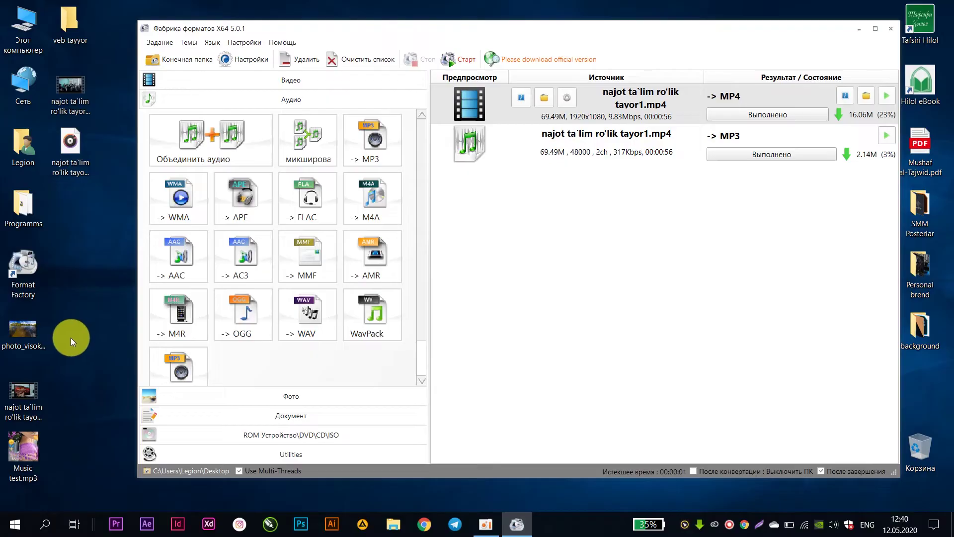
# Load the desktop photo photo_visokogo_razresheniya.jpg and convert it to JPG at width 2400 and height 1800
pyautogui.click(22, 334)
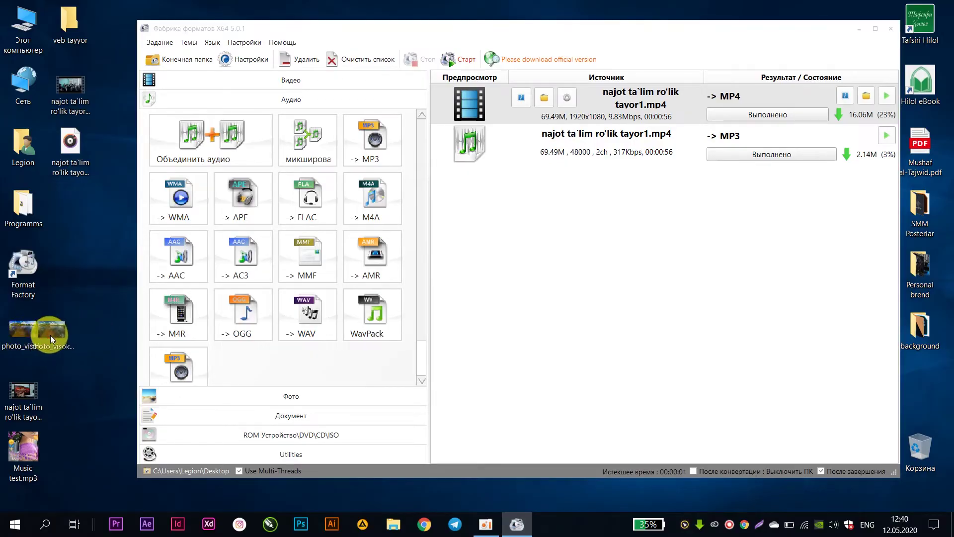
pyautogui.moveTo(50, 335); pyautogui.dragTo(561, 218)
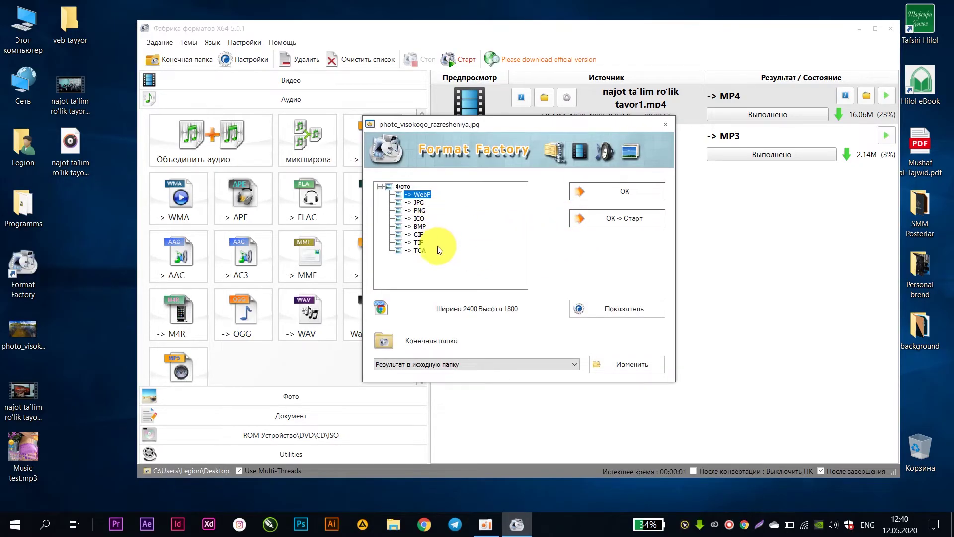
pyautogui.click(416, 203)
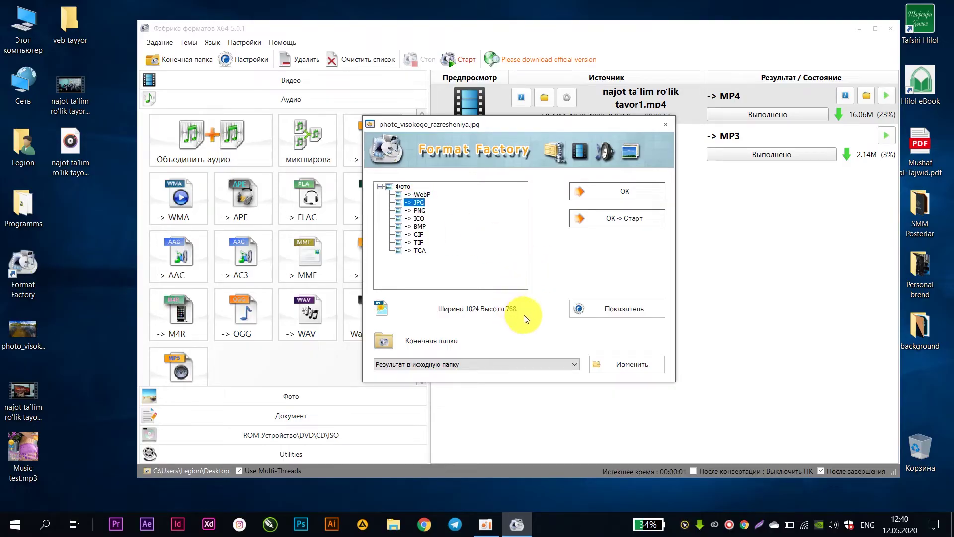
pyautogui.click(577, 309)
pyautogui.click(499, 195)
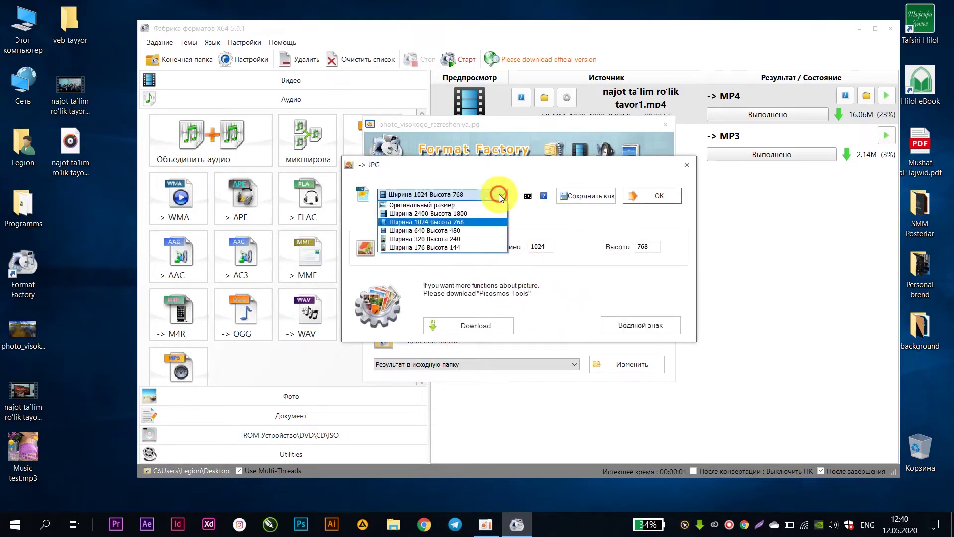
pyautogui.click(469, 214)
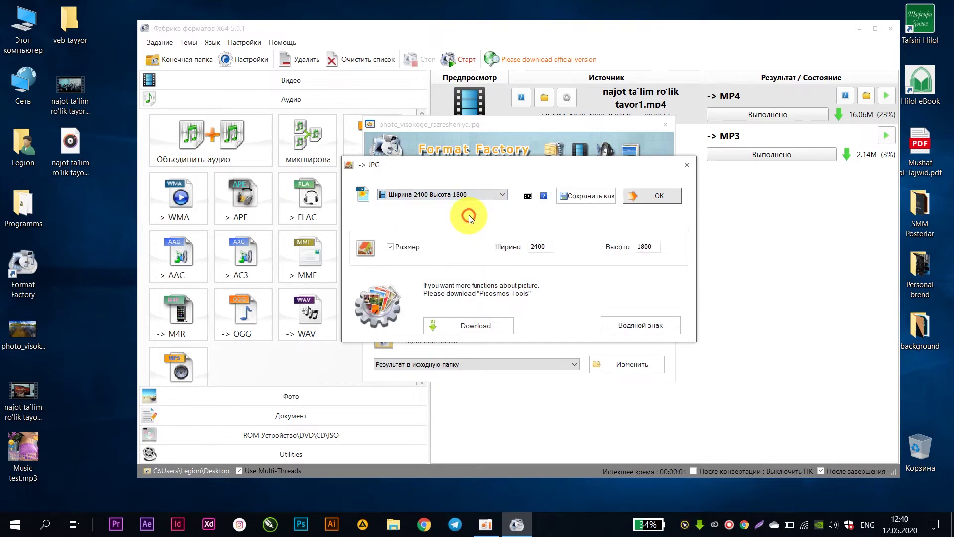
pyautogui.click(649, 196)
pyautogui.click(615, 195)
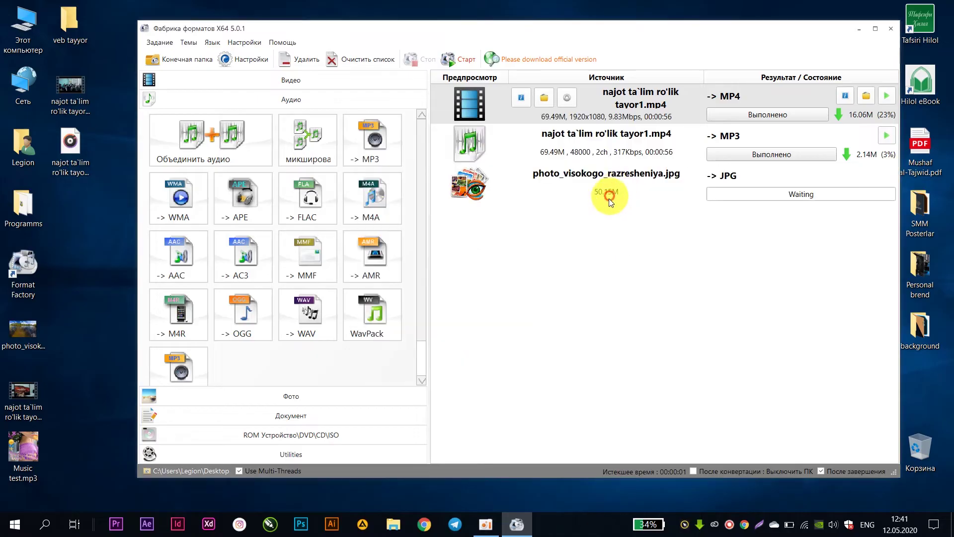
pyautogui.click(456, 60)
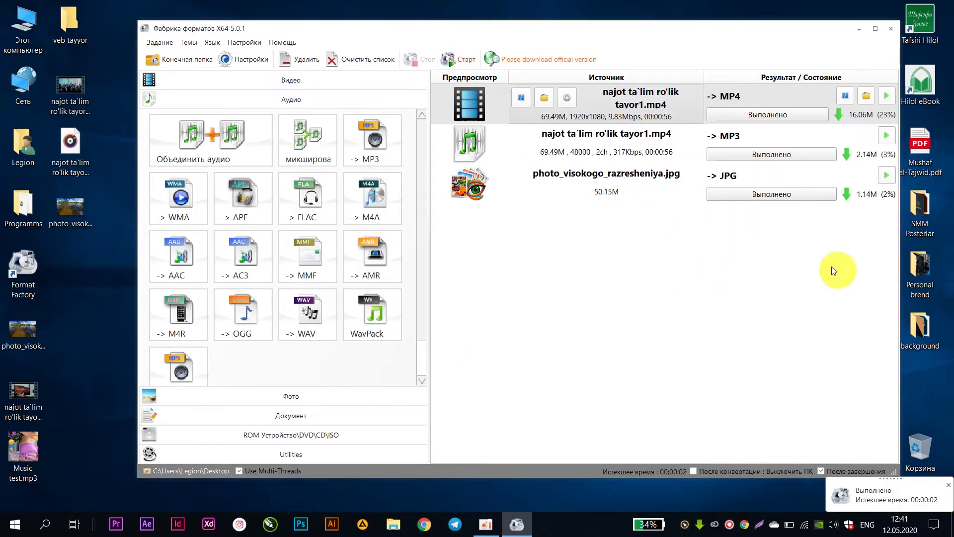
# Check the converted photo's file size in its properties and view the image at full size
pyautogui.click(77, 213)
pyautogui.rightClick(76, 213)
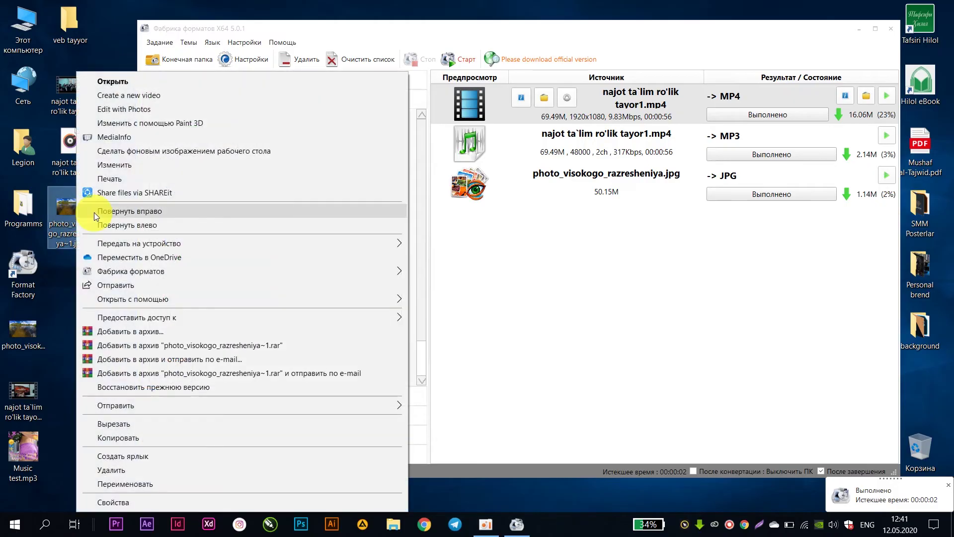
pyautogui.click(120, 501)
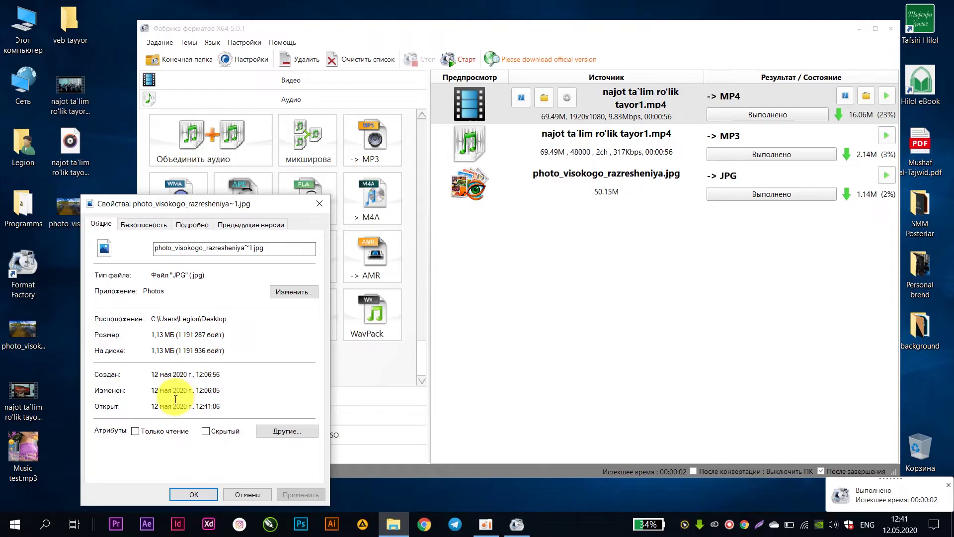
pyautogui.click(237, 495)
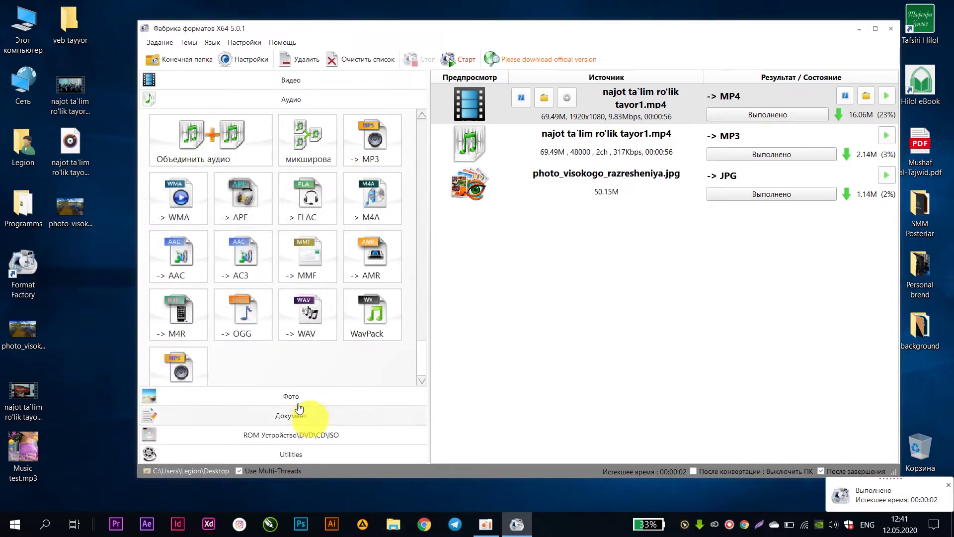
pyautogui.doubleClick(73, 211)
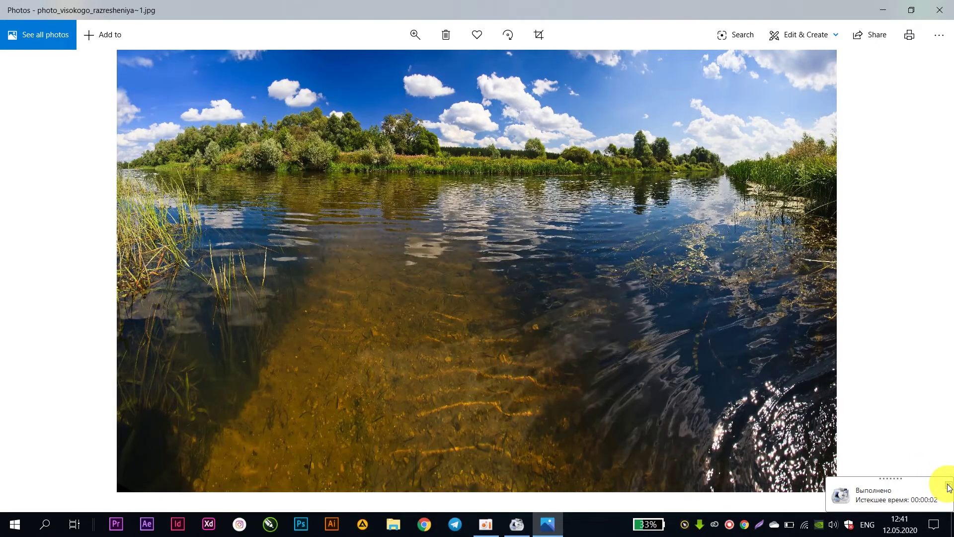
pyautogui.click(949, 487)
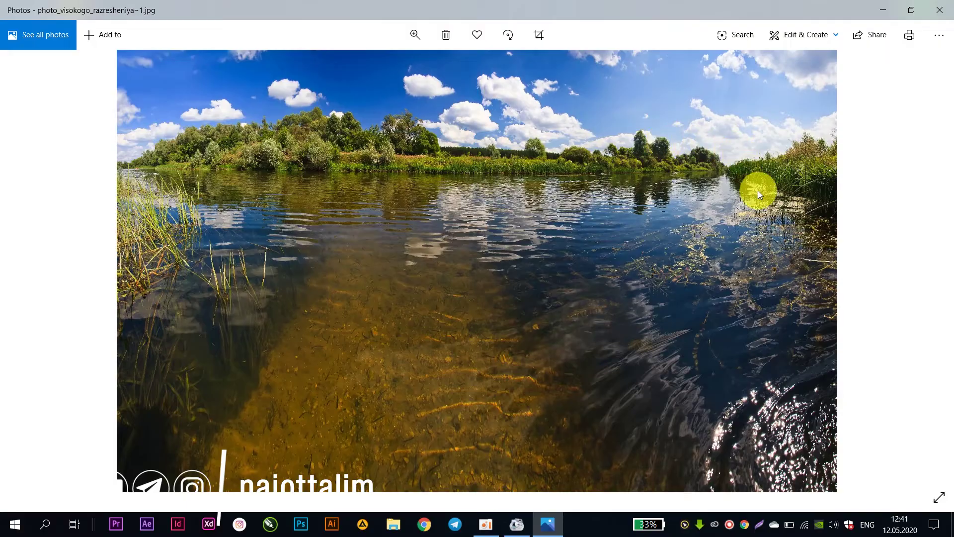
pyautogui.click(937, 5)
pyautogui.click(85, 223)
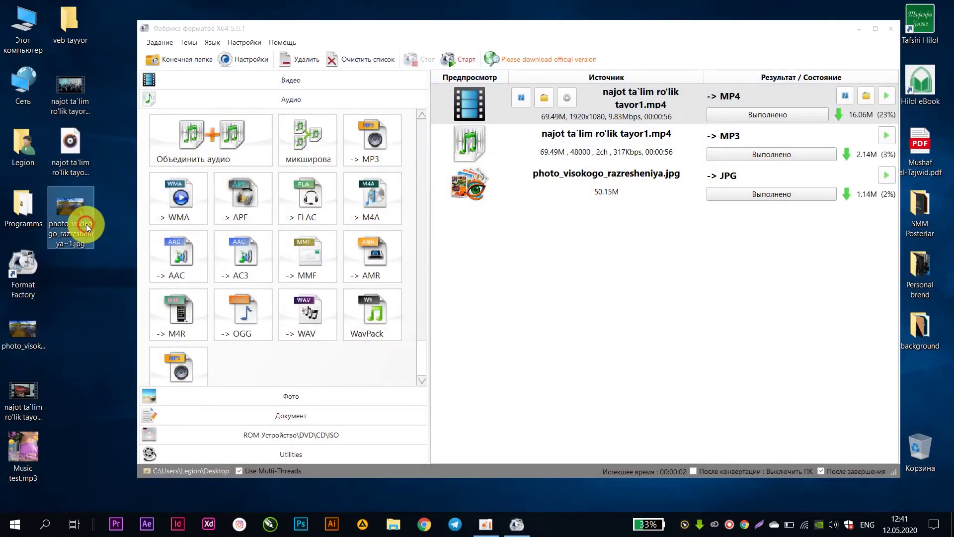
pyautogui.click(583, 295)
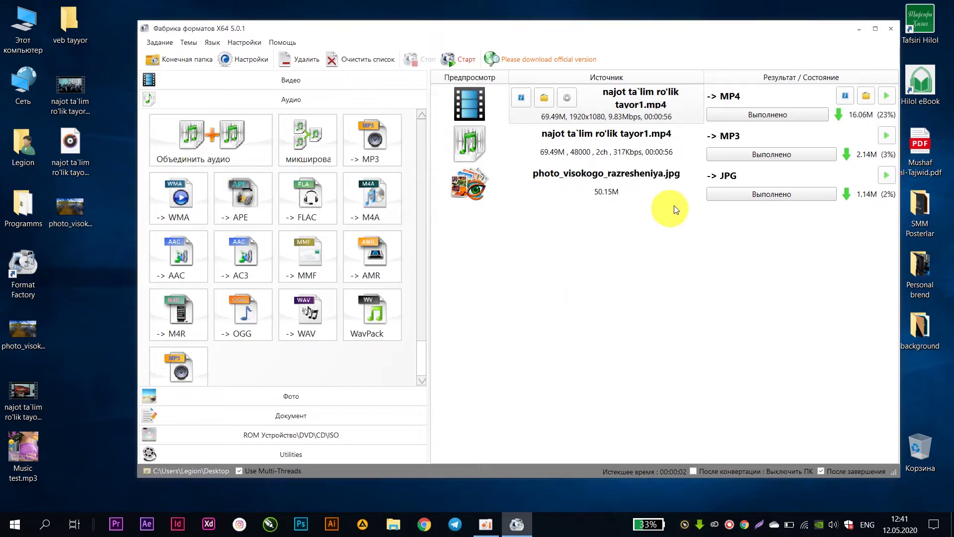
# Change the photo task's JPG size to width 1024 and height 768 and convert it again
pyautogui.doubleClick(570, 178)
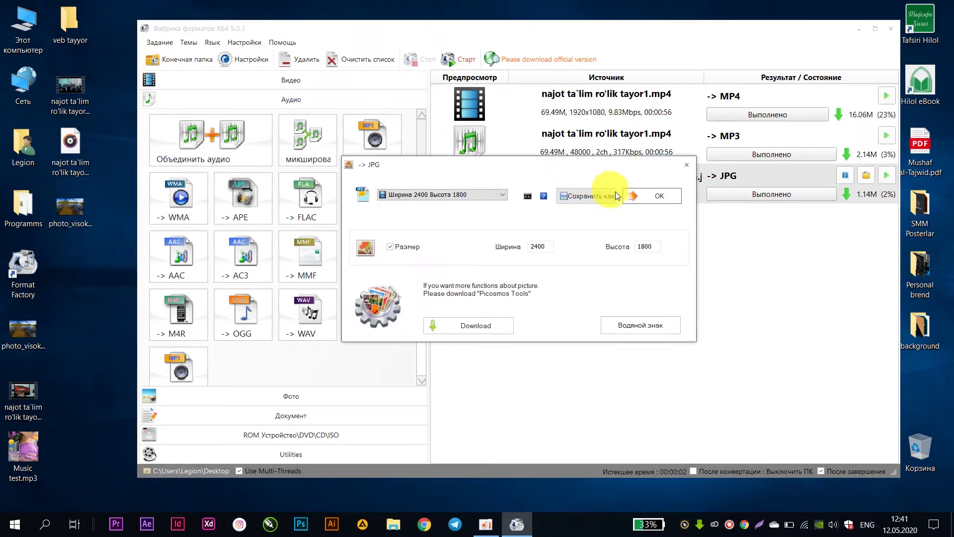
pyautogui.click(686, 165)
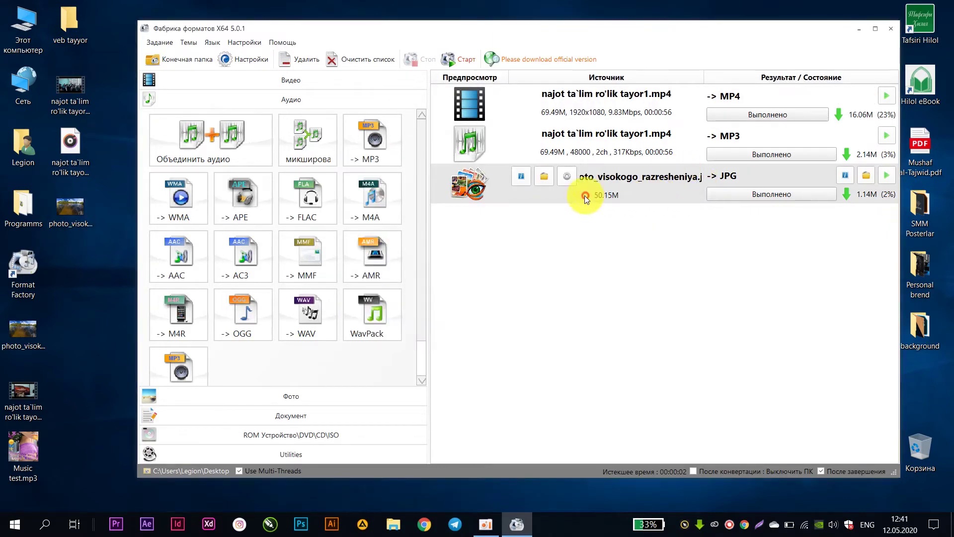
pyautogui.click(566, 179)
pyautogui.click(501, 196)
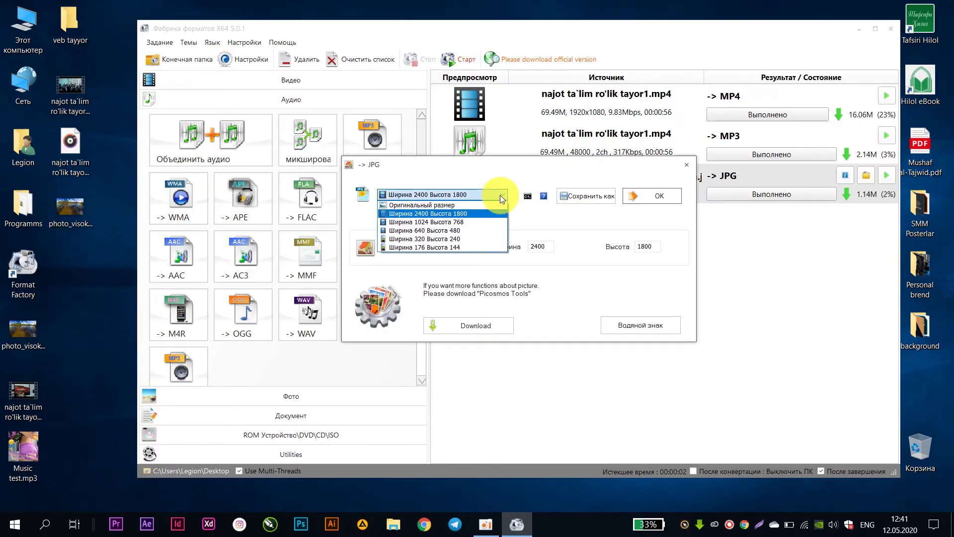
pyautogui.click(479, 222)
pyautogui.click(662, 194)
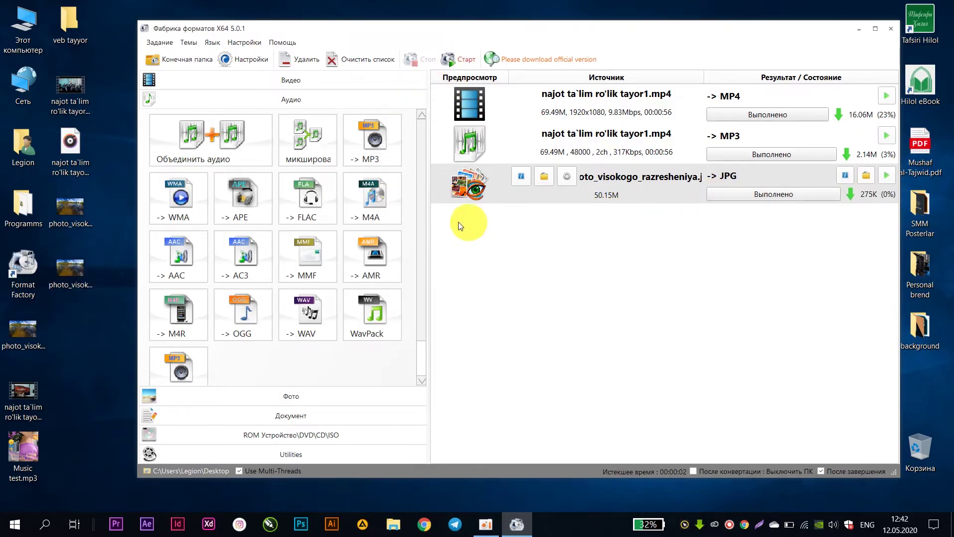
# Check the file size of photo_visokogo_razresheniya~2.jpg in its properties and view the image
pyautogui.rightClick(76, 282)
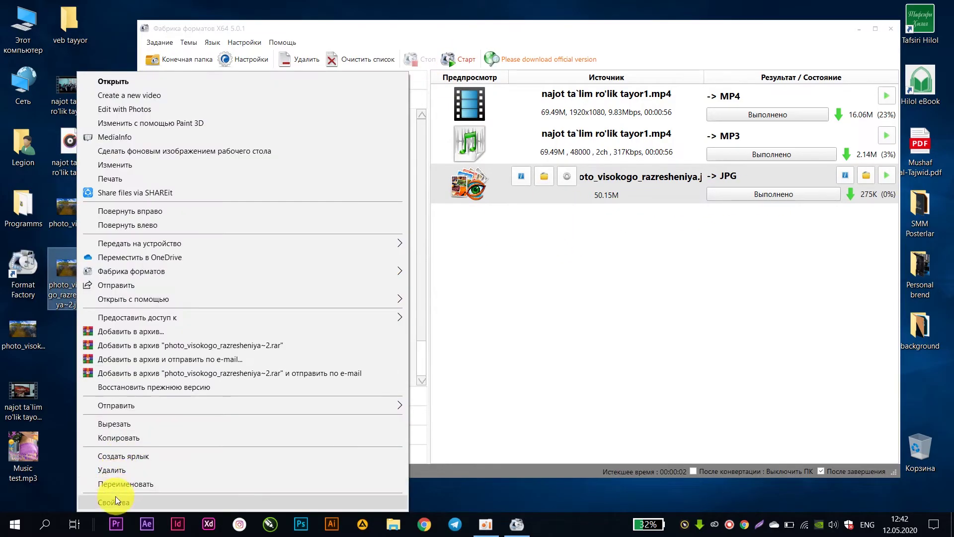
pyautogui.click(115, 500)
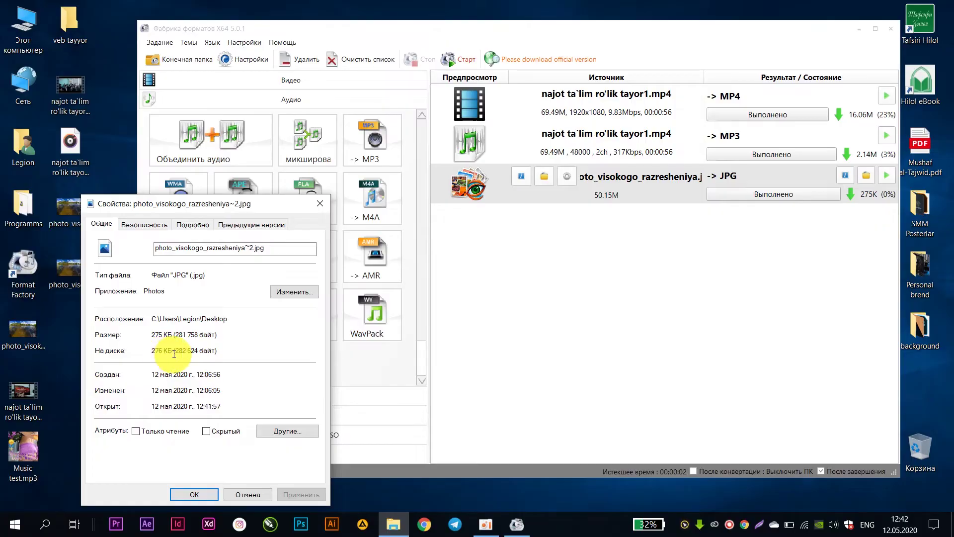
pyautogui.click(257, 494)
pyautogui.click(76, 270)
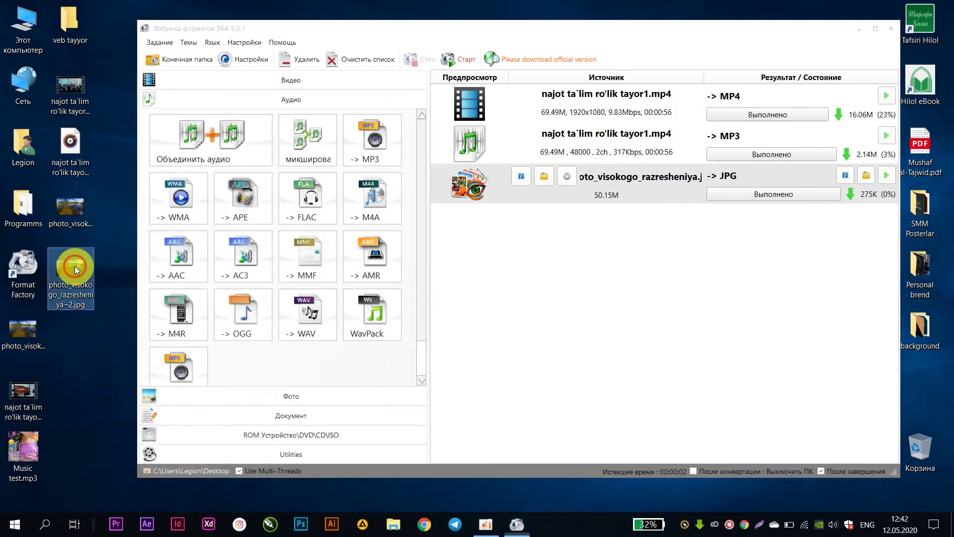
pyautogui.click(76, 270)
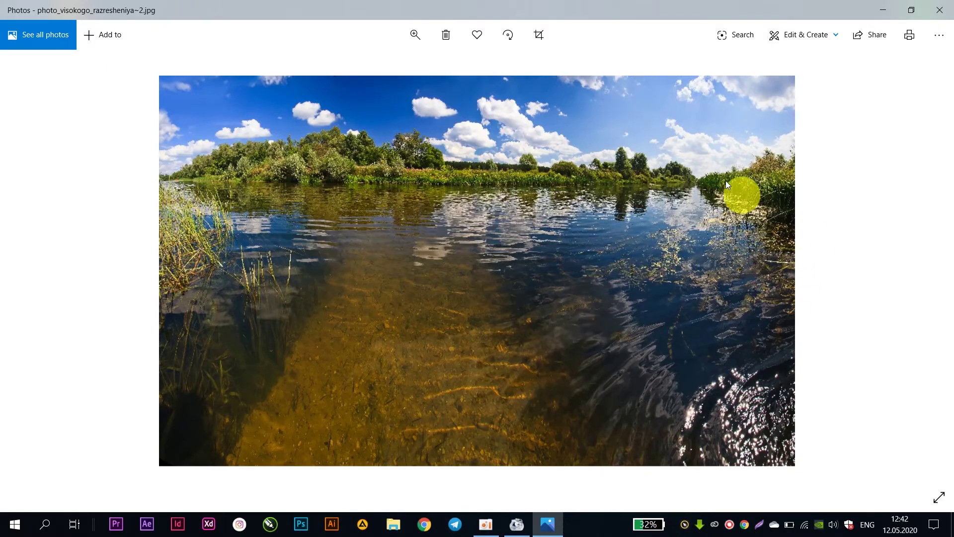
pyautogui.click(951, 4)
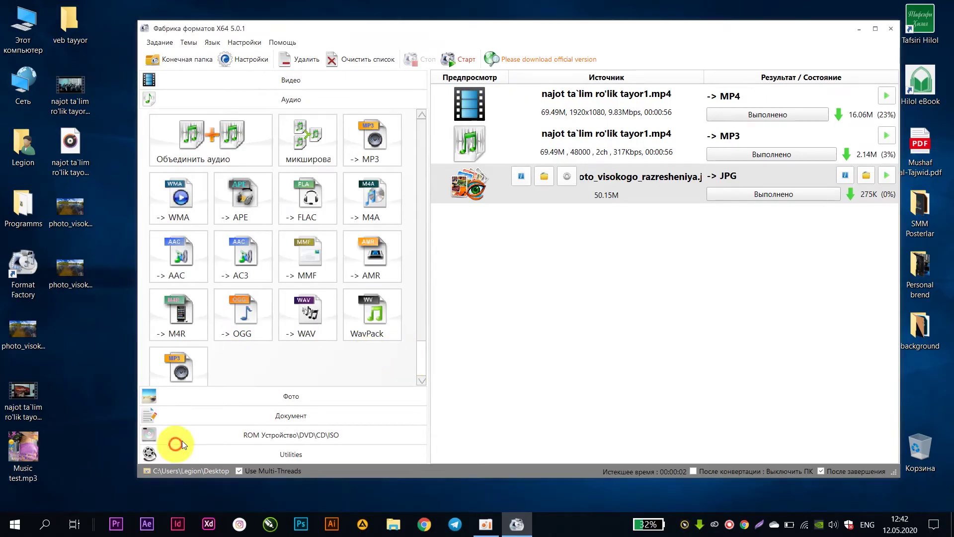
# Show the Utilities section, and convert the desktop file Music test.mp3 to MP3 with the Среднее качество profile
pyautogui.click(184, 454)
pyautogui.moveTo(381, 394); pyautogui.dragTo(34, 446)
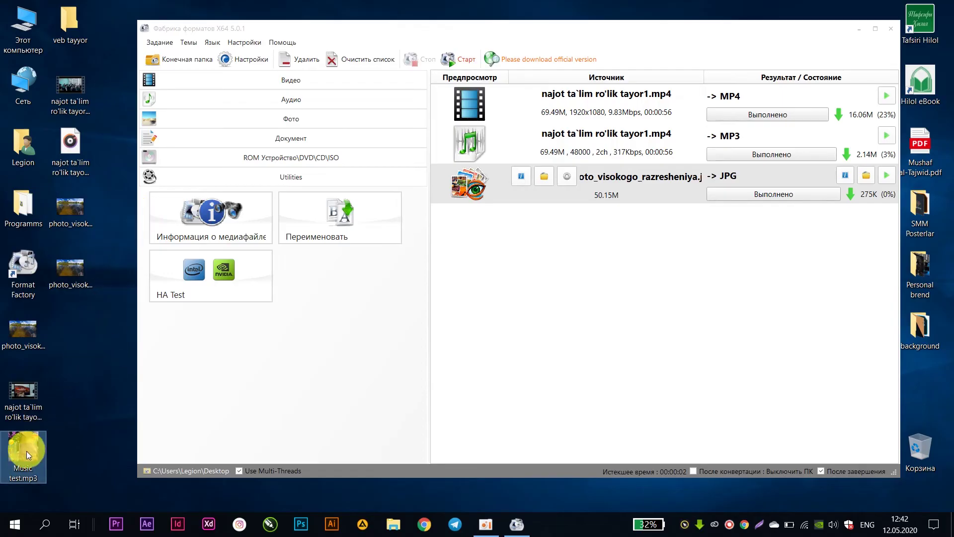
pyautogui.moveTo(27, 455); pyautogui.dragTo(58, 451)
pyautogui.moveTo(31, 453); pyautogui.dragTo(599, 267)
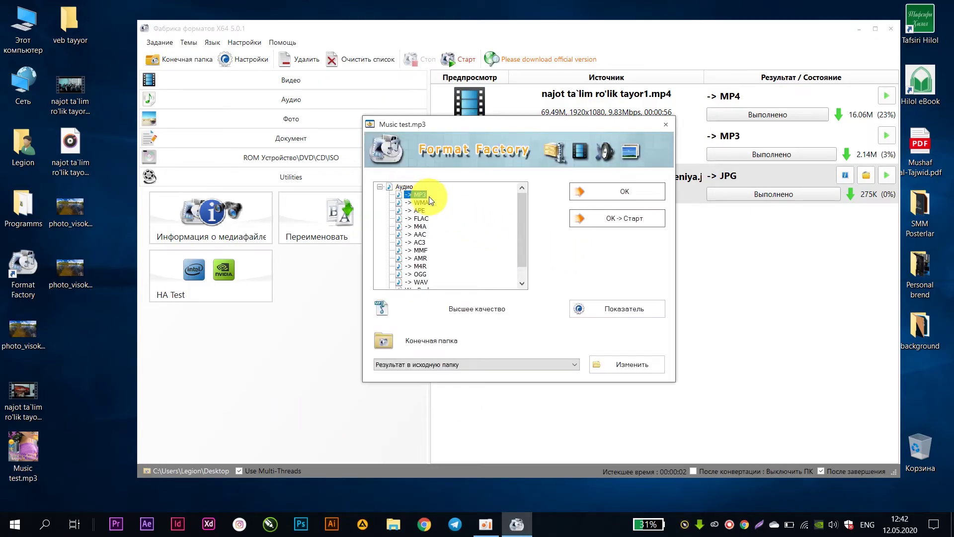
pyautogui.click(586, 310)
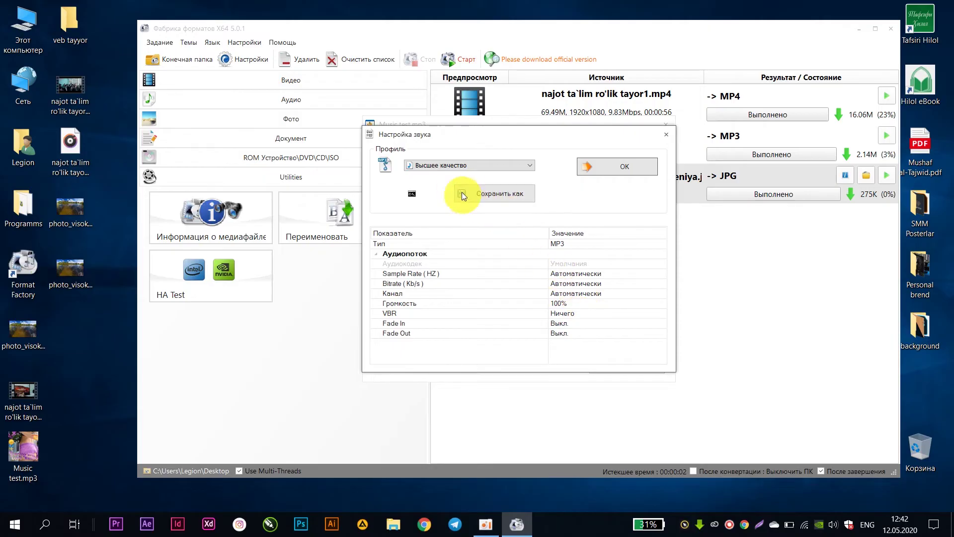
pyautogui.click(451, 165)
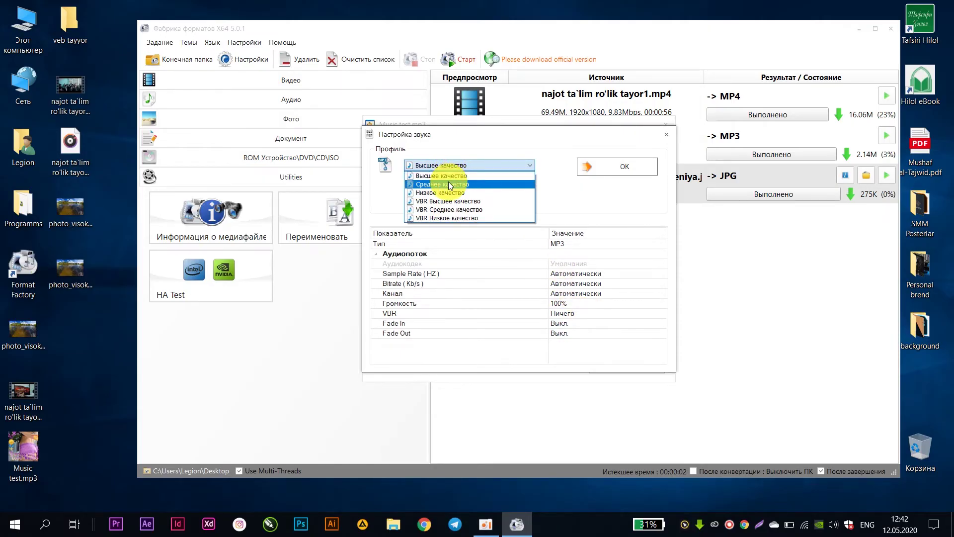
pyautogui.click(449, 184)
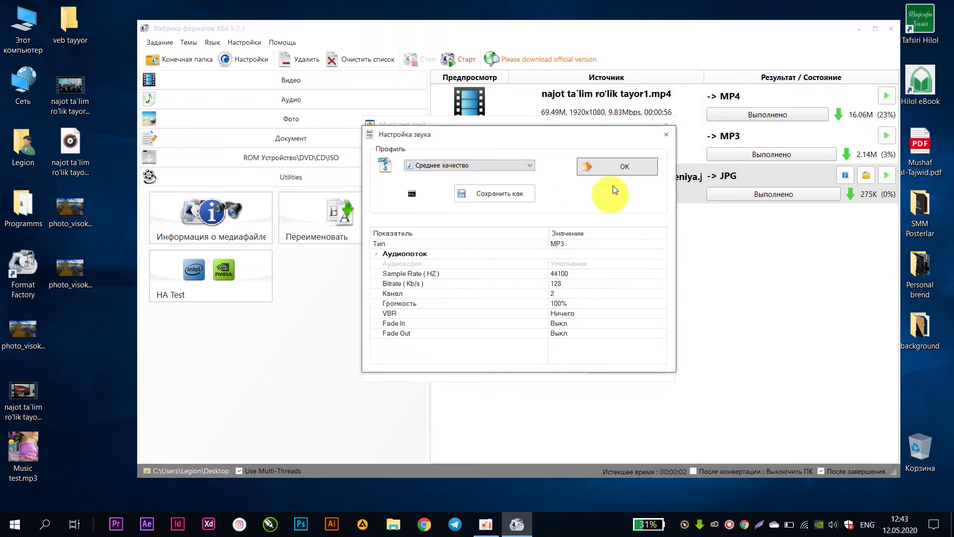
pyautogui.click(624, 170)
pyautogui.click(622, 199)
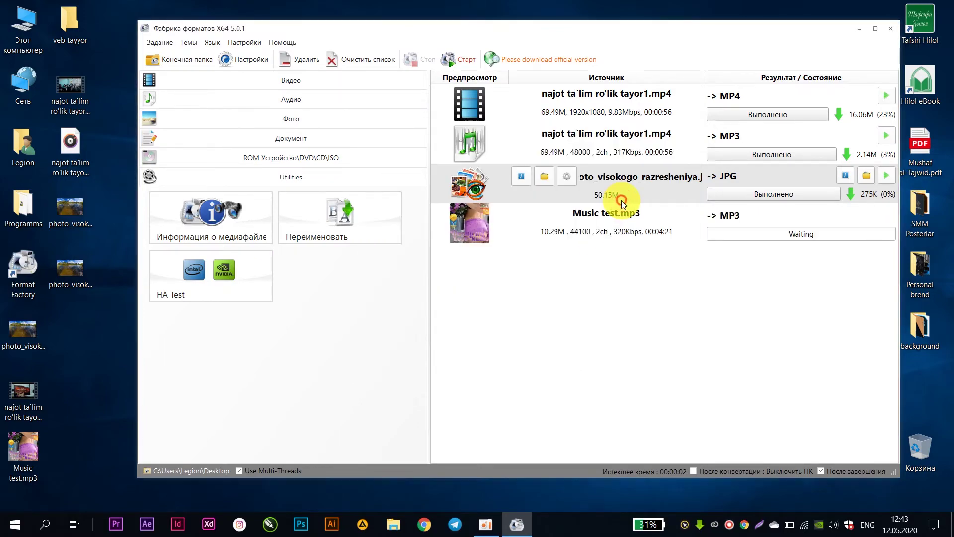
pyautogui.click(458, 61)
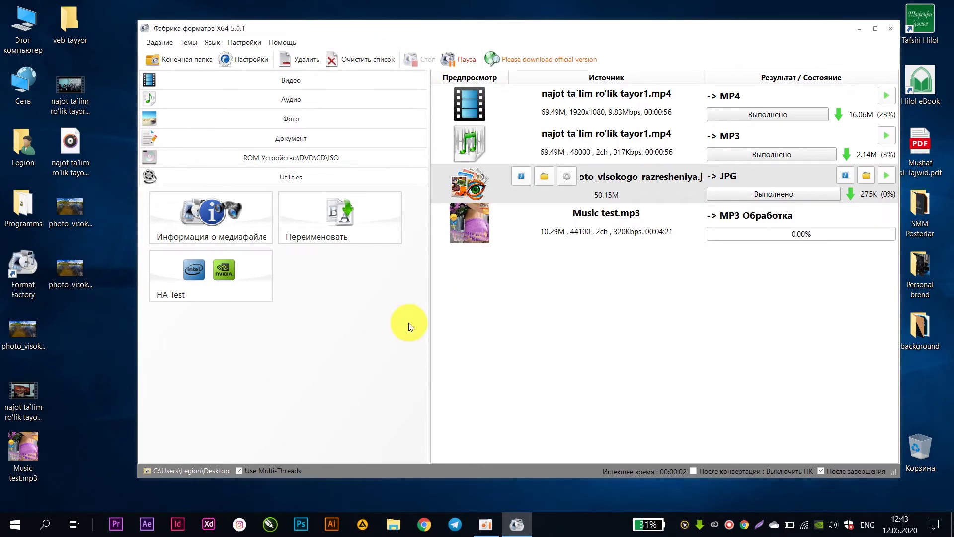
# Check the file size of the converted Music test~1.mp3 in its properties
pyautogui.rightClick(70, 332)
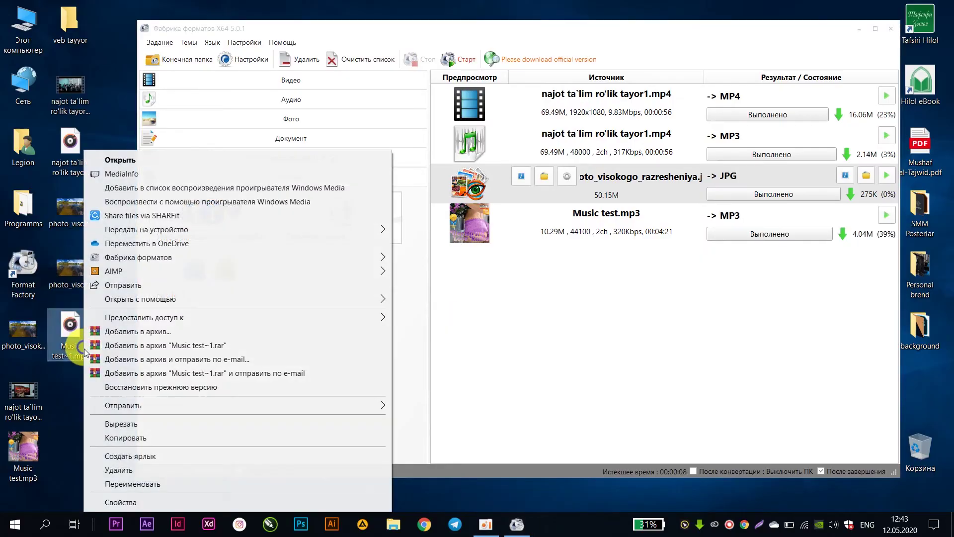
pyautogui.click(160, 502)
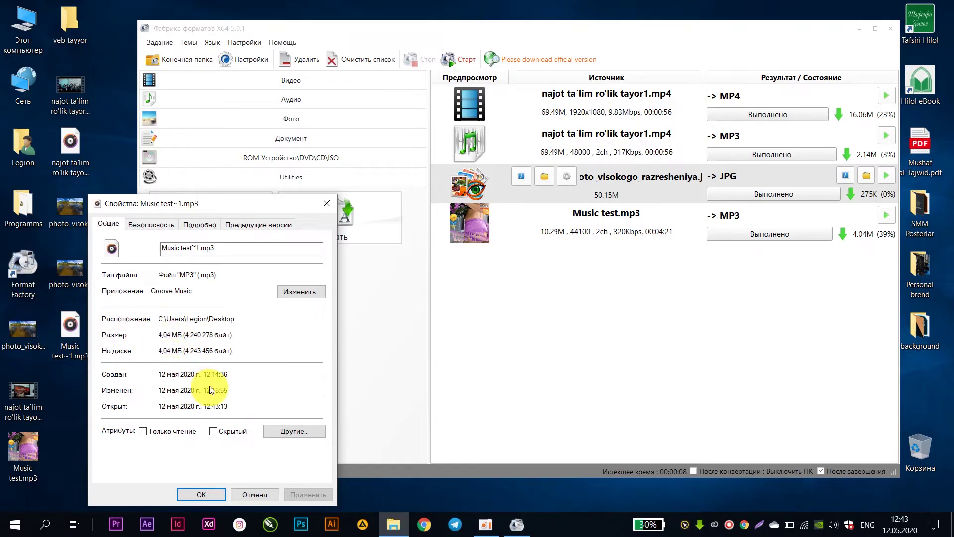
pyautogui.click(244, 494)
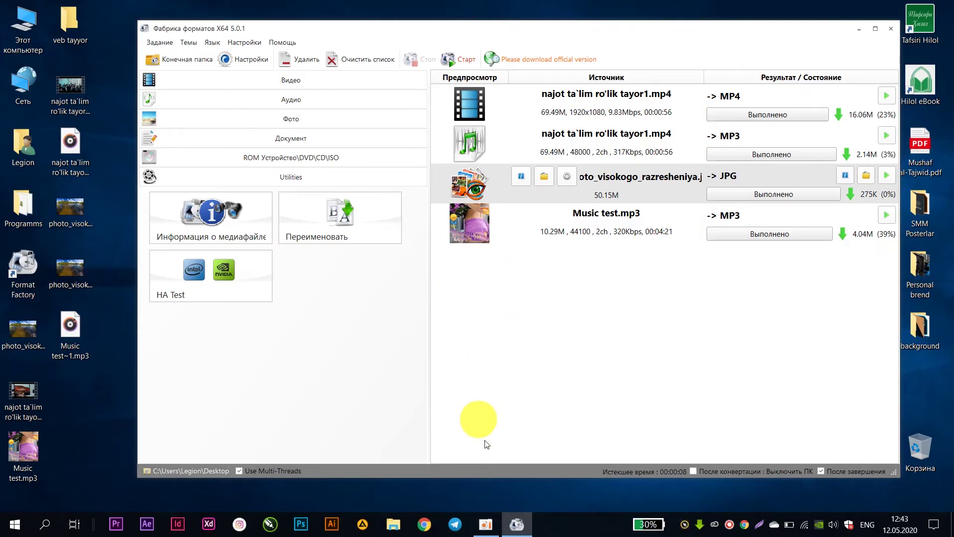
# Copy Sharh.pdf from the Загрузки folder to the desktop and close the folder window
pyautogui.click(392, 523)
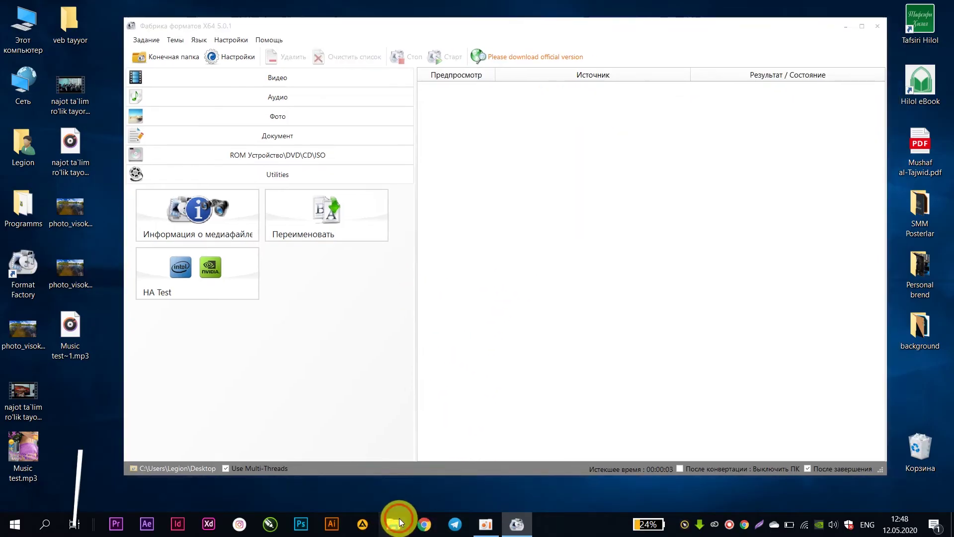
pyautogui.click(278, 230)
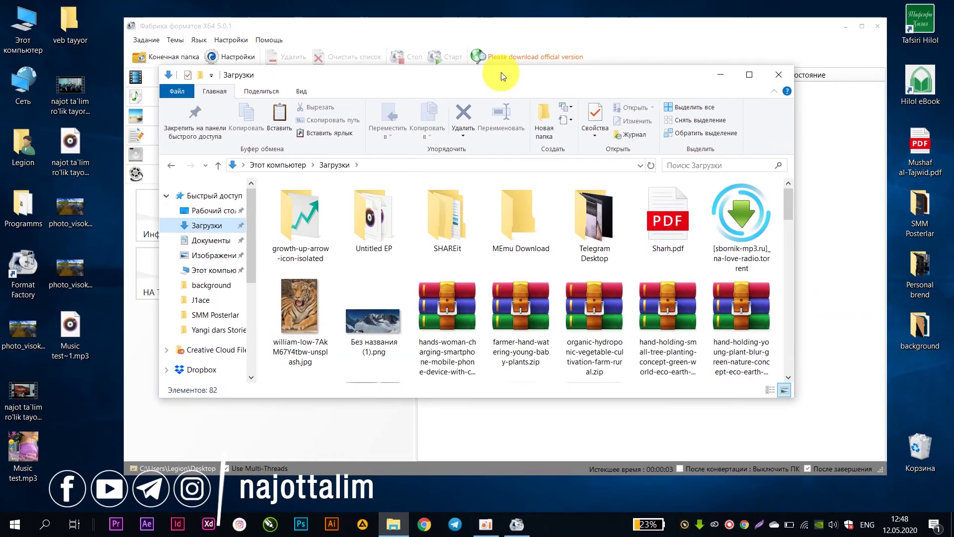
pyautogui.click(668, 236)
pyautogui.hotkey('ctrl', 'c')
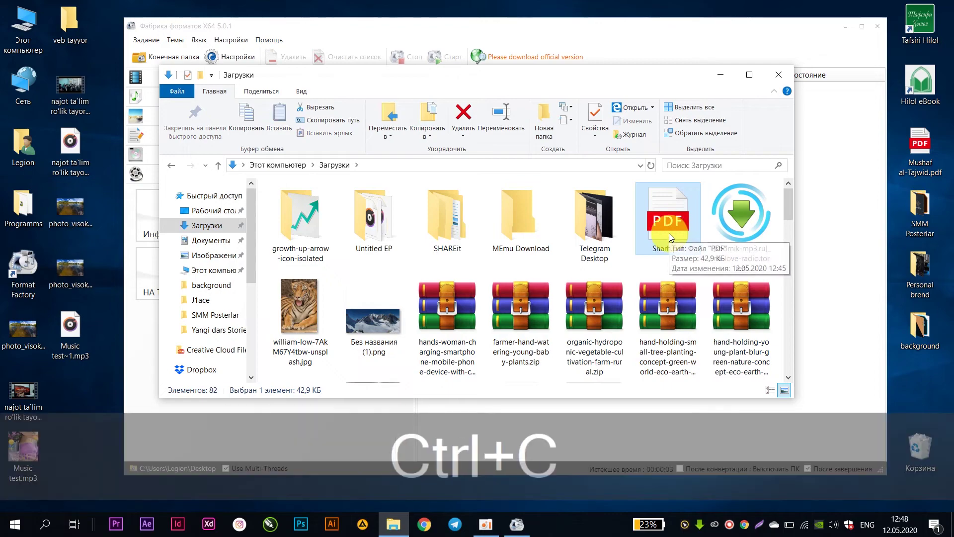
pyautogui.click(91, 386)
pyautogui.hotkey('ctrl', 'v')
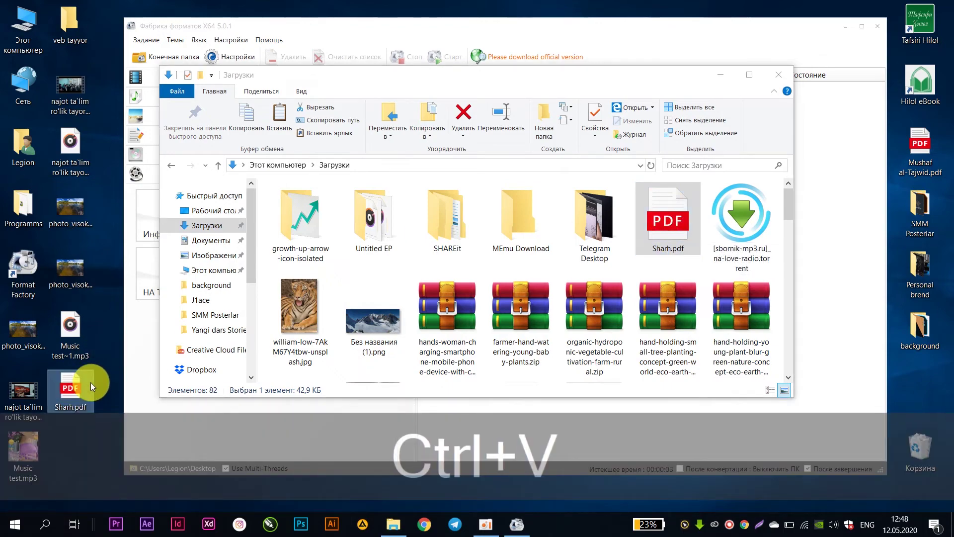
pyautogui.click(779, 74)
# Add the desktop file Sharh.pdf to the Format Factory task list as a PDF -> Doc conversion
pyautogui.moveTo(70, 390); pyautogui.dragTo(456, 259)
pyautogui.moveTo(595, 178); pyautogui.dragTo(595, 178)
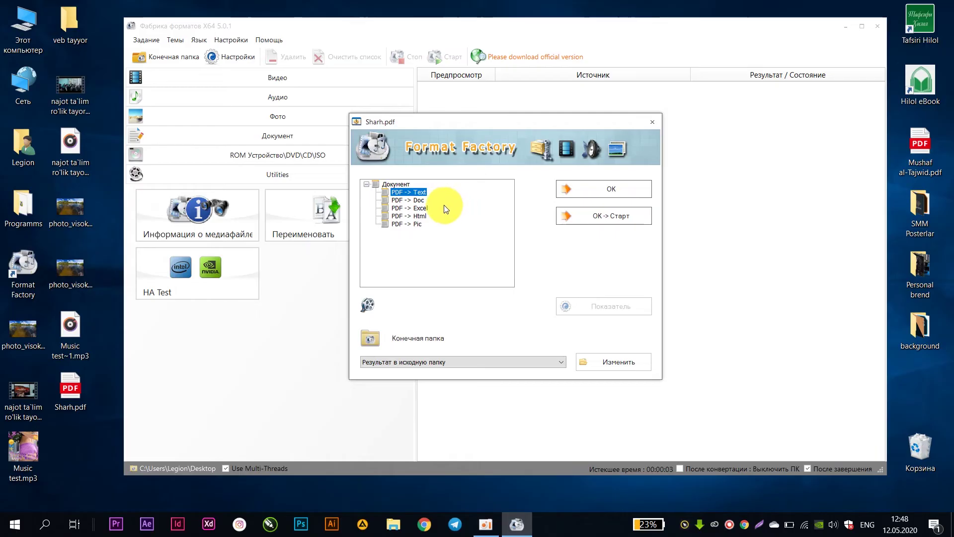
pyautogui.click(429, 200)
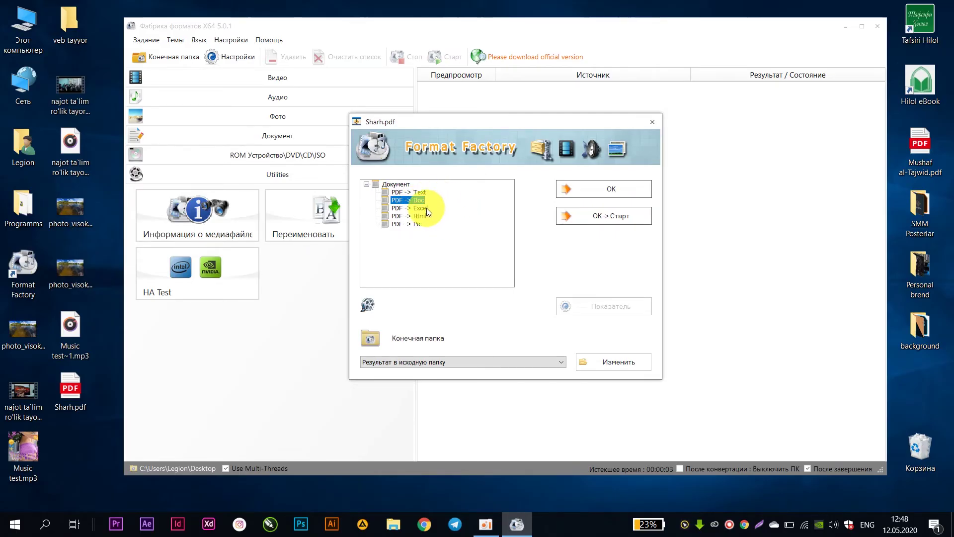
pyautogui.click(427, 208)
pyautogui.click(425, 216)
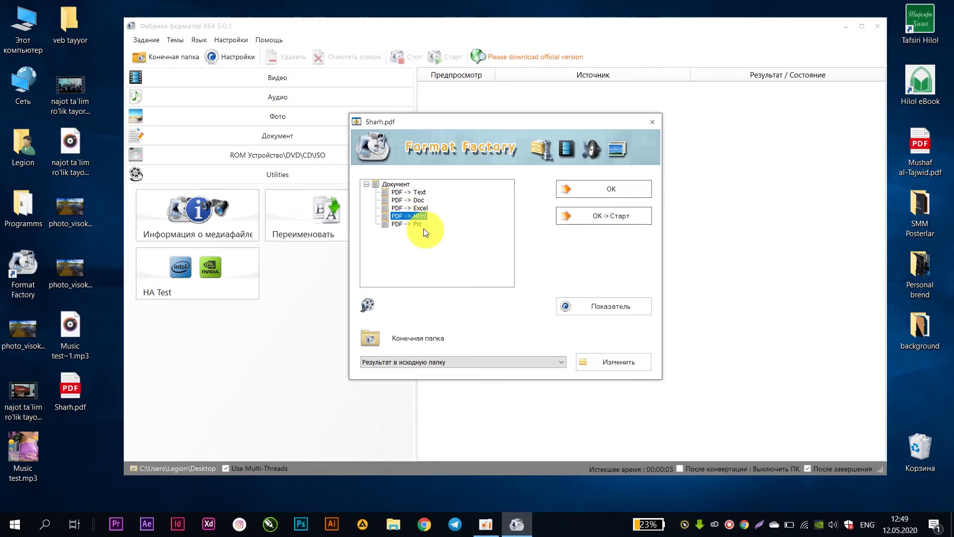
pyautogui.click(418, 225)
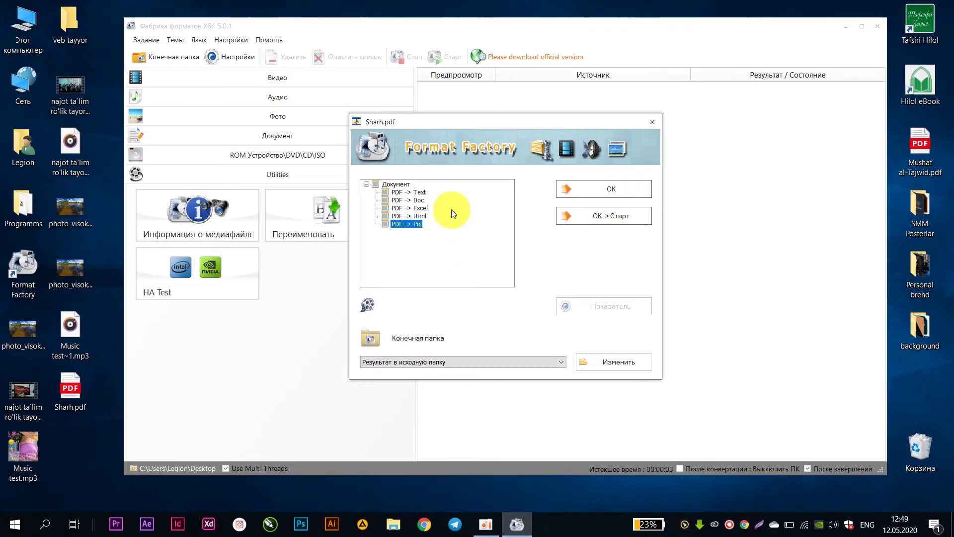
pyautogui.click(423, 201)
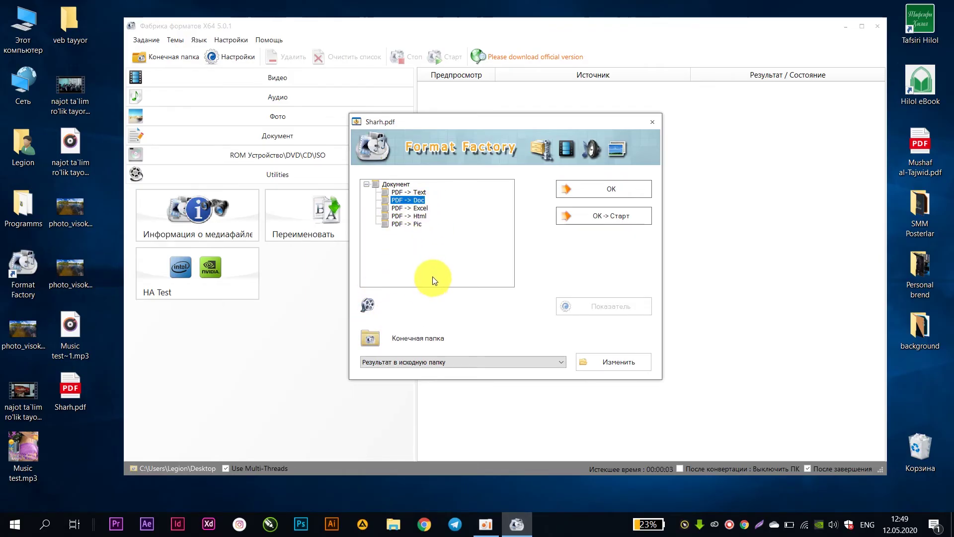
pyautogui.click(76, 395)
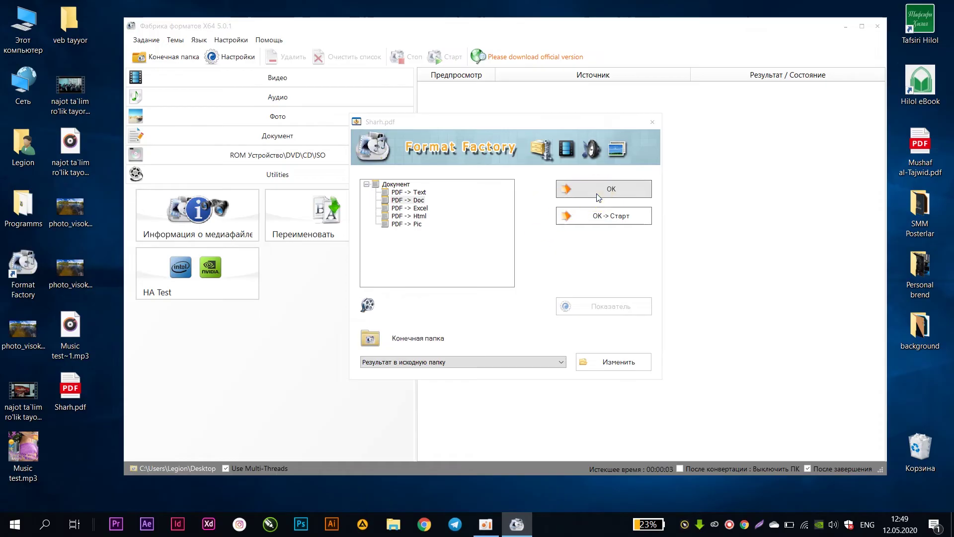
pyautogui.click(611, 189)
# Open the desktop file Sharh.pdf, read through both of its pages and close it
pyautogui.click(79, 413)
pyautogui.doubleClick(79, 413)
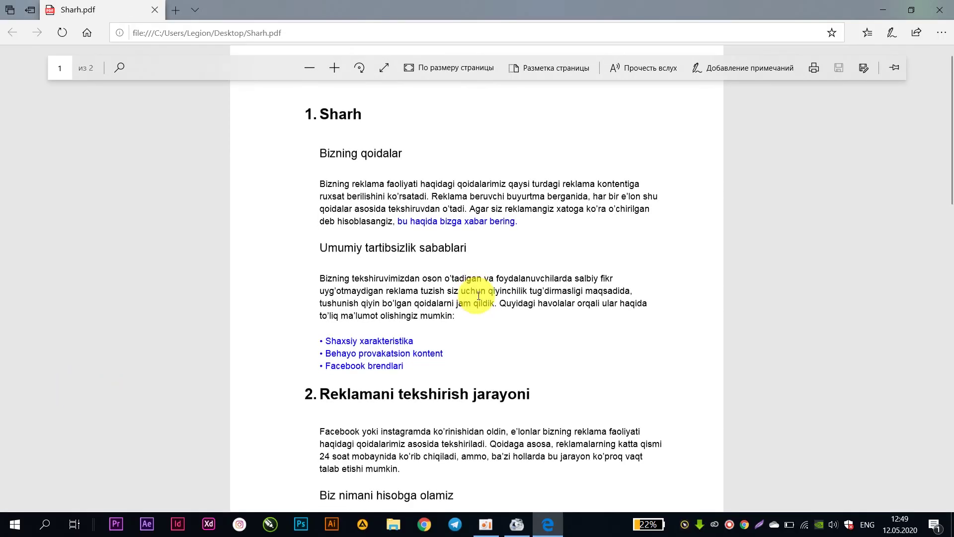
pyautogui.scroll(-8, 425, 170)
pyautogui.scroll(-11, 425, 170)
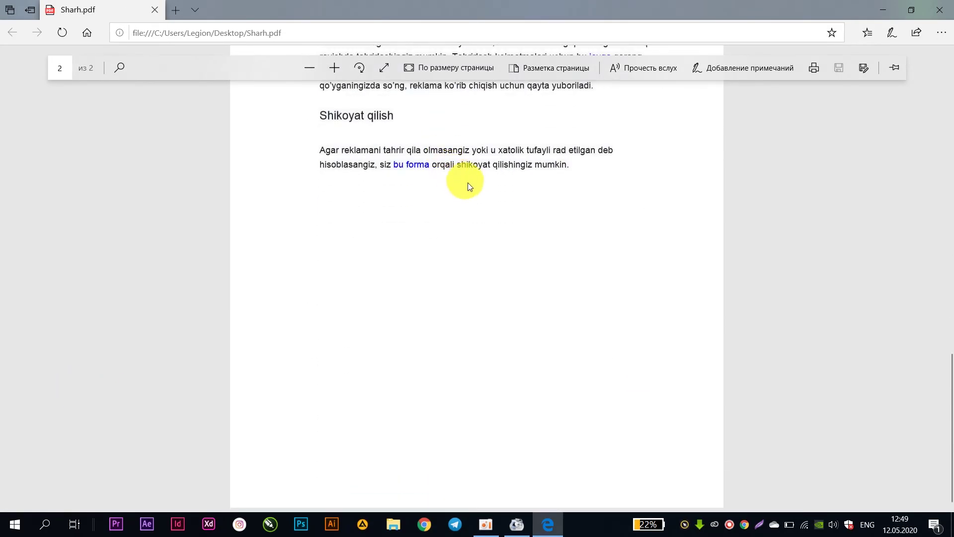
pyautogui.scroll(4, 468, 183)
pyautogui.click(469, 179)
pyautogui.scroll(10, 497, 129)
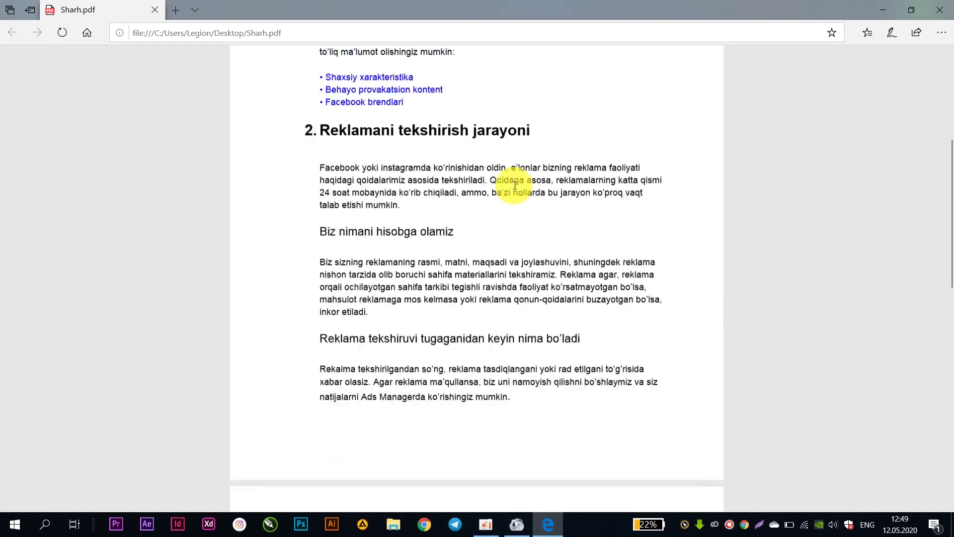
pyautogui.scroll(4, 621, 223)
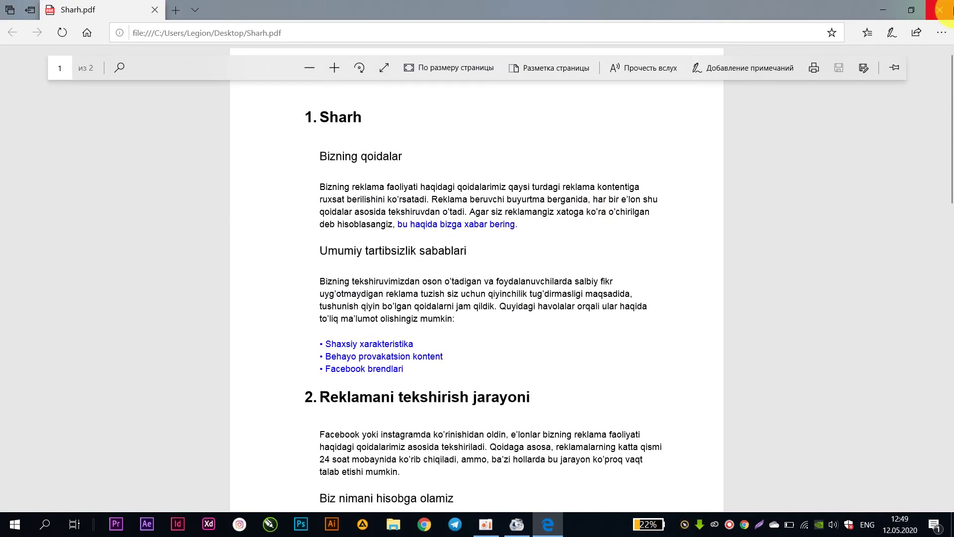
pyautogui.click(940, 9)
# Run the Sharh.pdf conversion task and open the resulting Sharh.doc in Word with Unicode (UTF-8) encoding
pyautogui.click(541, 110)
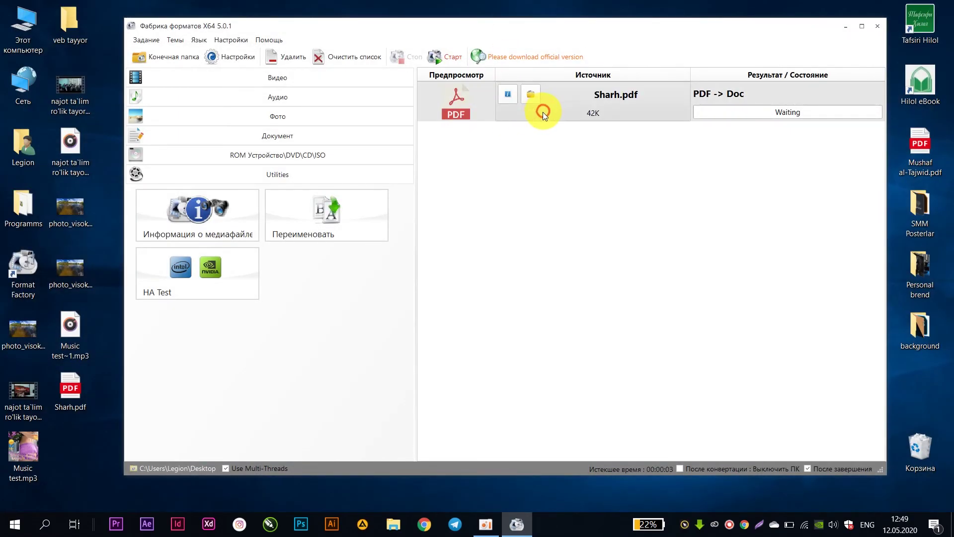
pyautogui.click(437, 60)
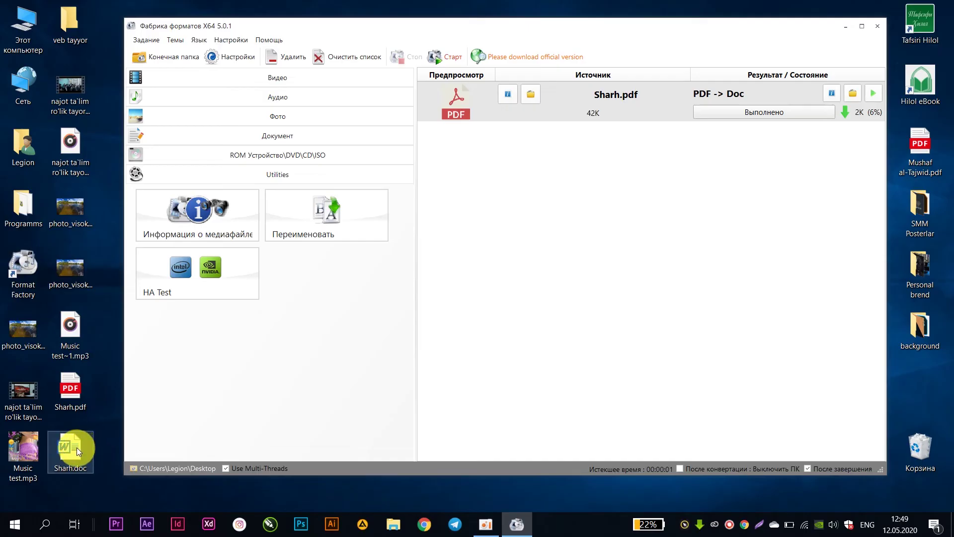
pyautogui.doubleClick(78, 452)
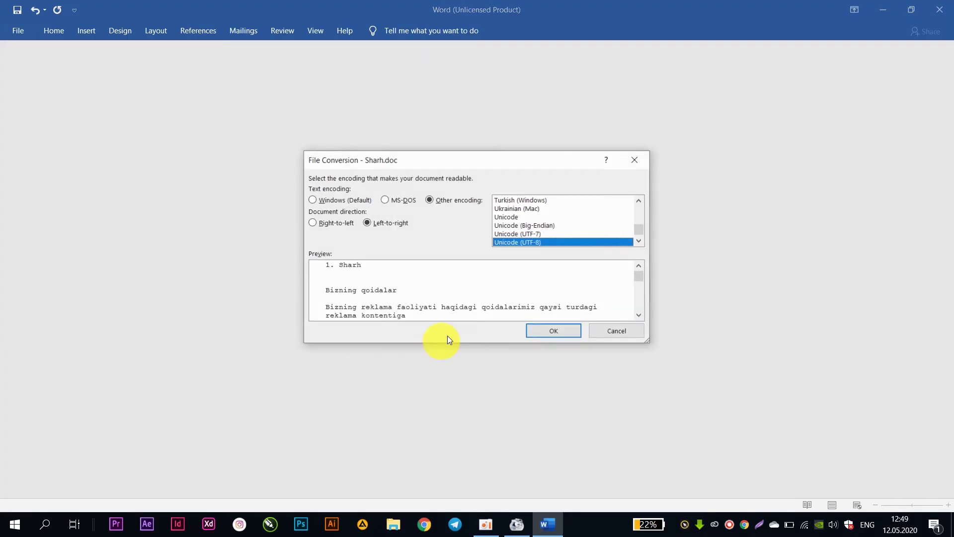
pyautogui.click(565, 329)
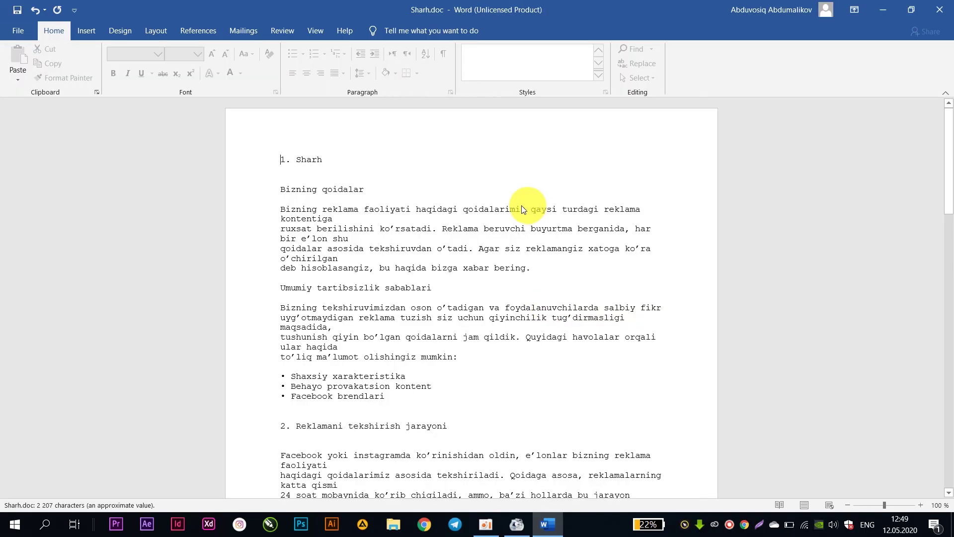
# Dismiss the account confirmation dialog, examine the converted text throughout Sharh.doc and close Word
pyautogui.scroll(-15, 408, 219)
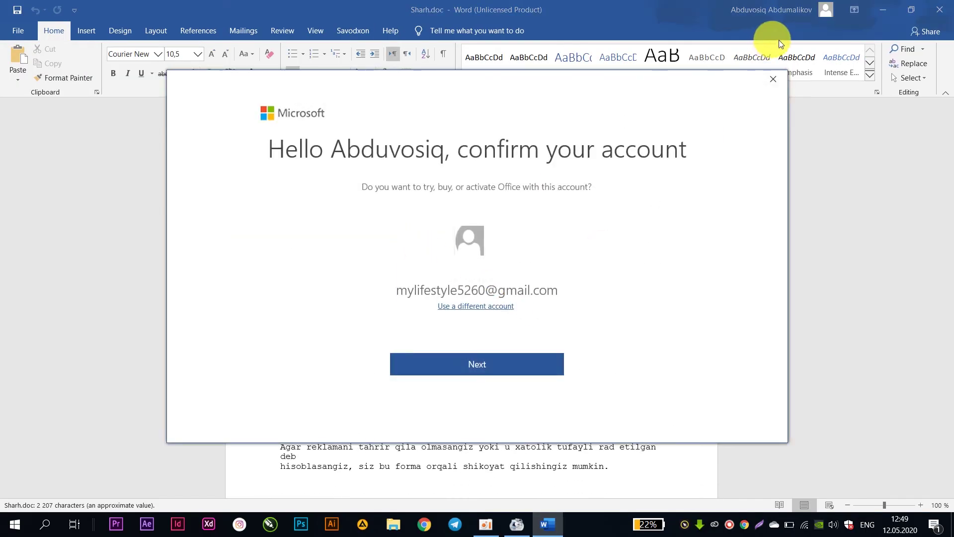
pyautogui.click(779, 84)
pyautogui.scroll(-10, 378, 281)
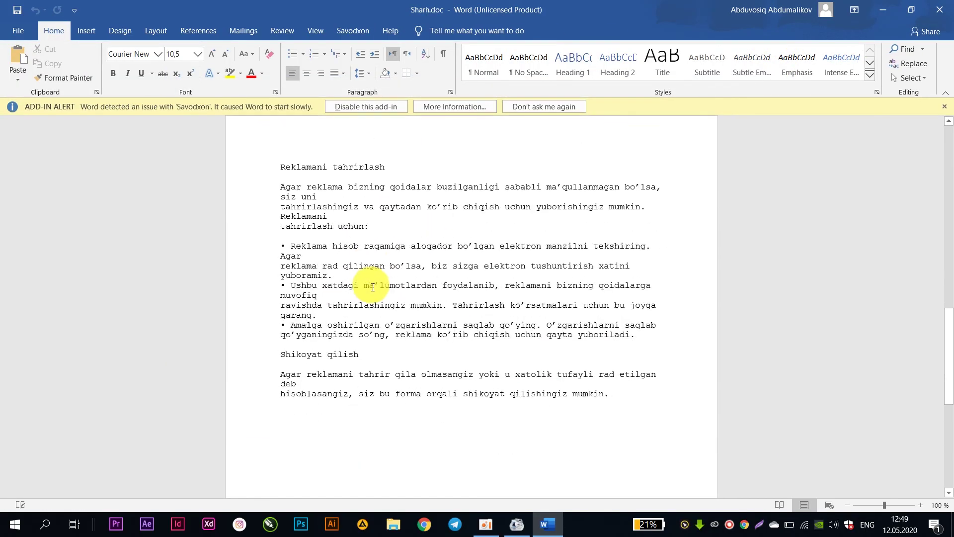
pyautogui.scroll(20, 397, 295)
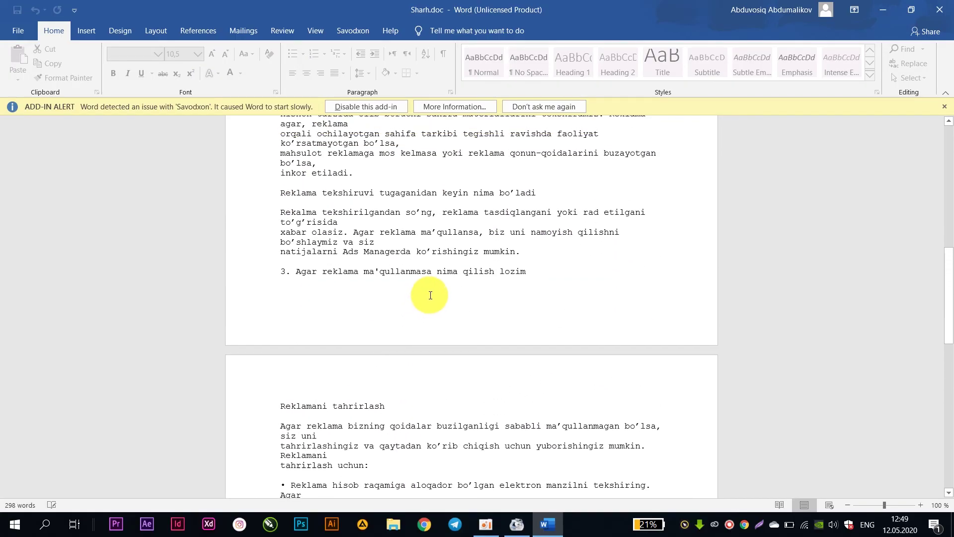
pyautogui.scroll(12, 437, 273)
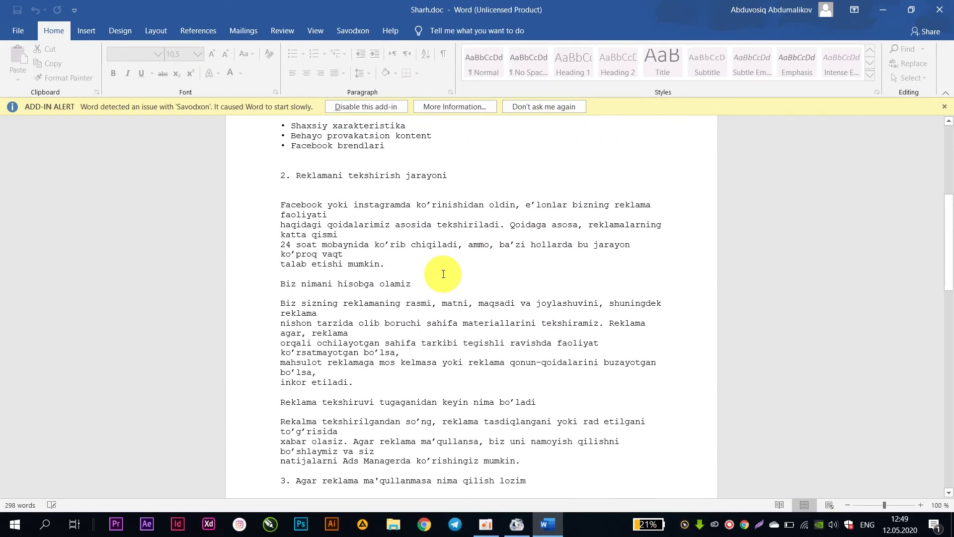
pyautogui.scroll(-7, 404, 275)
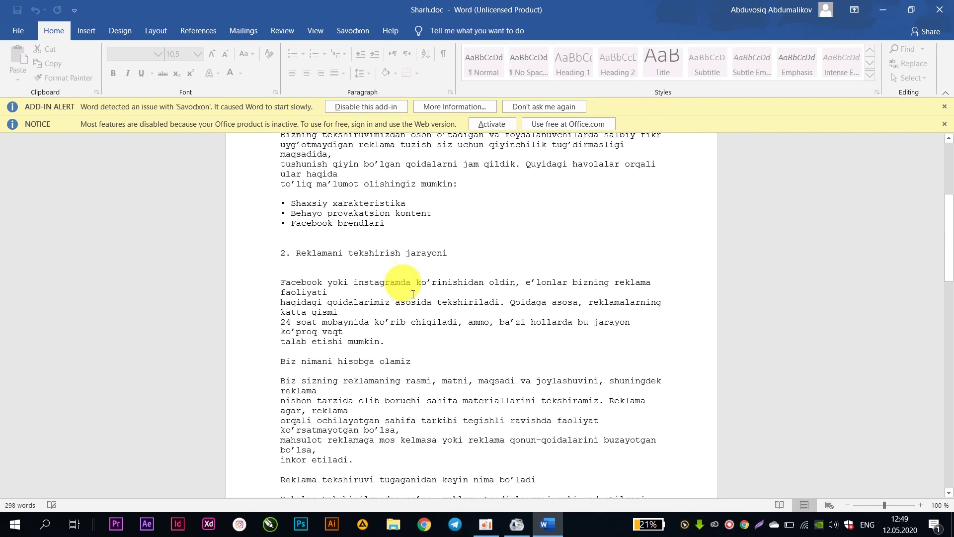
pyautogui.moveTo(487, 316); pyautogui.dragTo(329, 212)
pyautogui.scroll(-10, 438, 263)
pyautogui.scroll(-4, 448, 268)
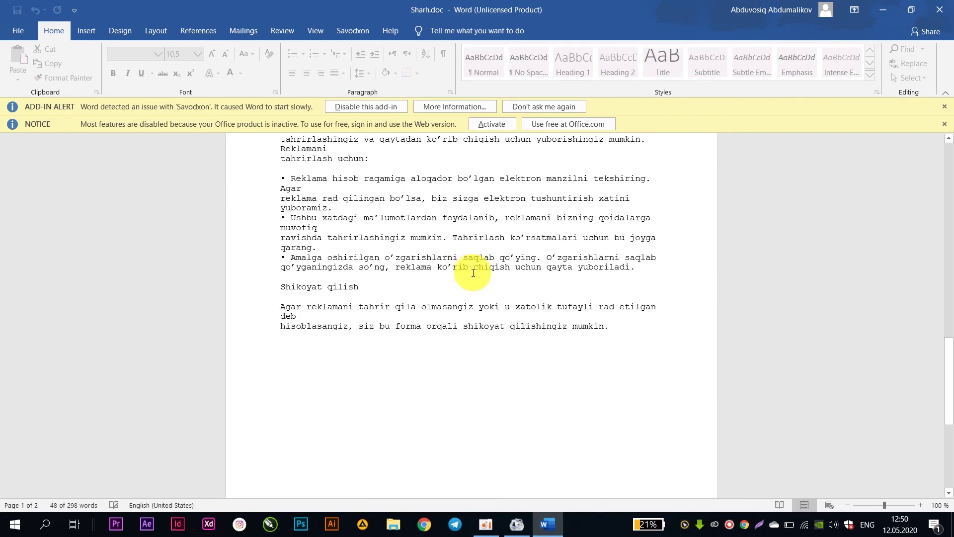
pyautogui.click(939, 10)
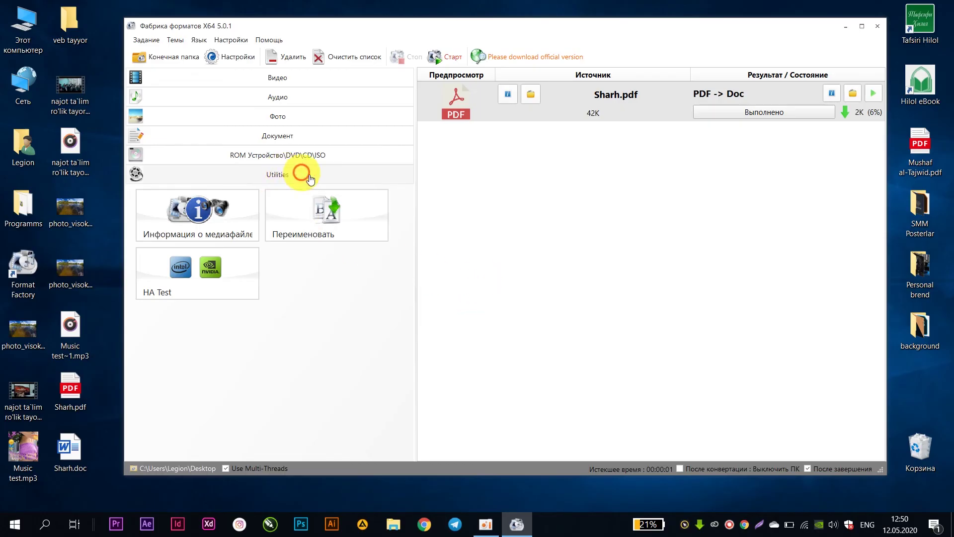
# Show the Видео section in Format Factory and look over its tools down to Video Downloader
pyautogui.click(292, 79)
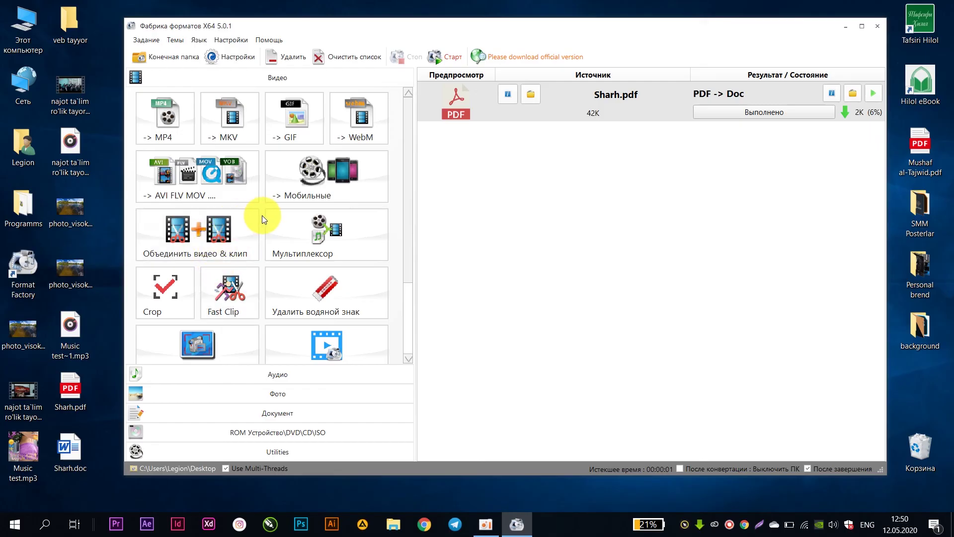
pyautogui.scroll(-2, 325, 219)
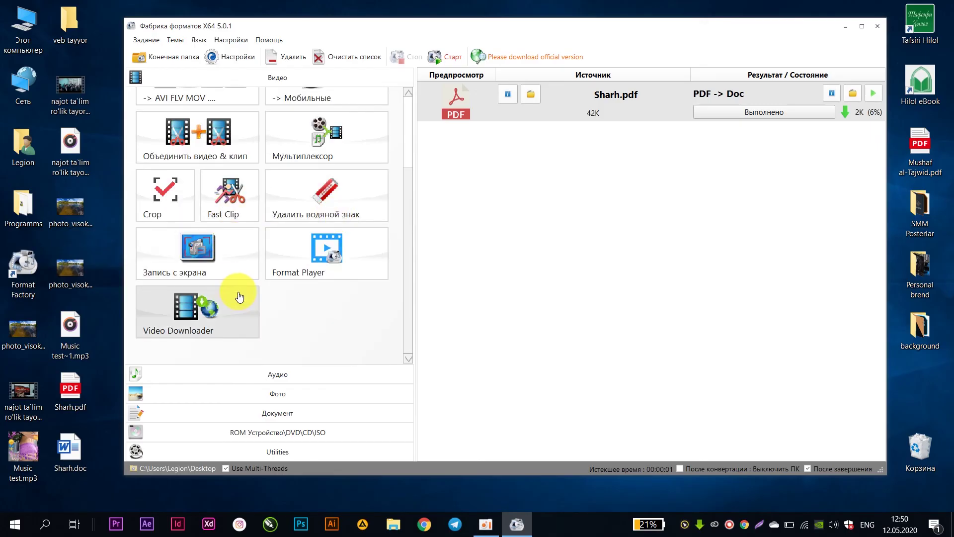
pyautogui.scroll(1, 233, 300)
pyautogui.scroll(-1, 221, 288)
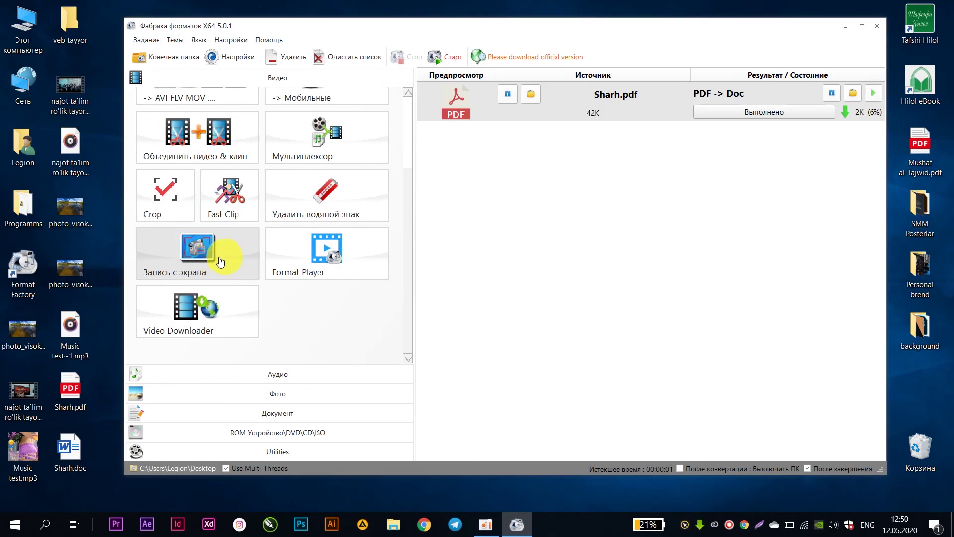